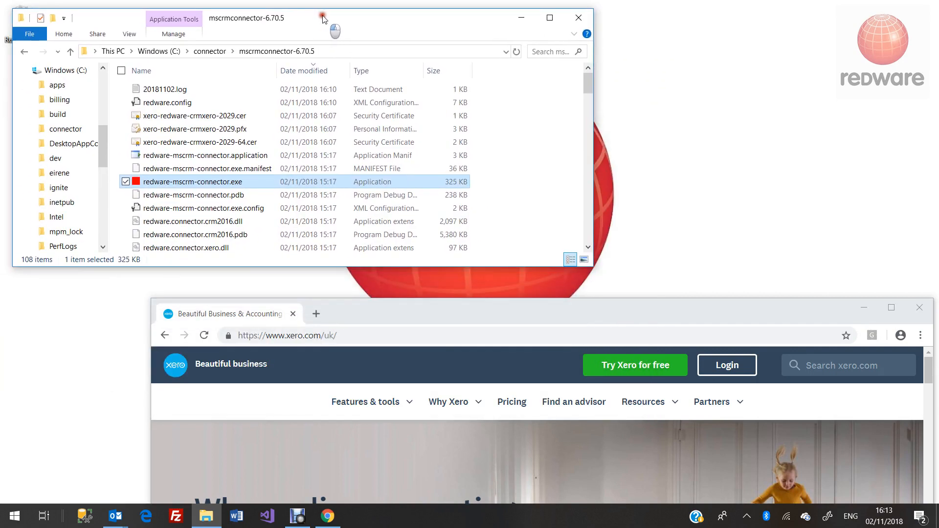
# - Launch redware-mscrm-connector.exe from the mscrmconnector-6.70.5 folder
pyautogui.doubleClick(246, 191)
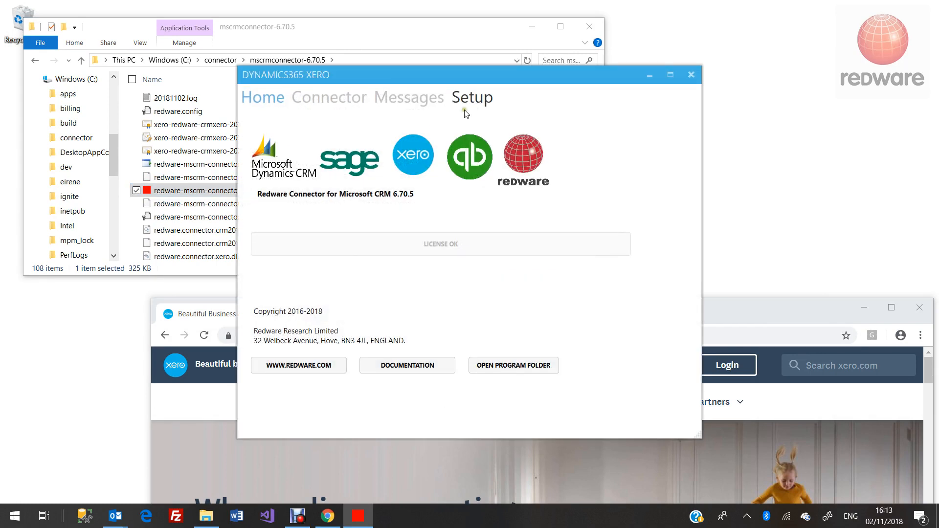
# - In Setup, test the CRM connection and the licence settings
pyautogui.click(476, 100)
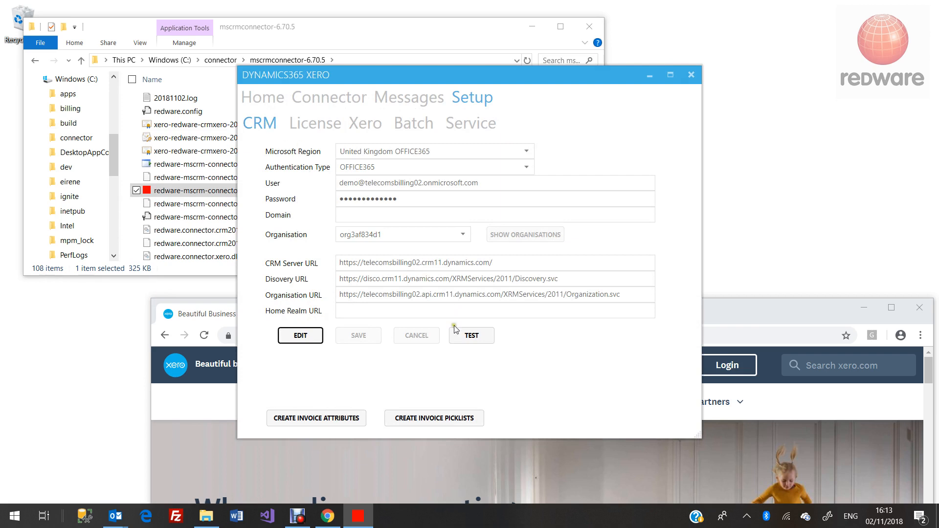
pyautogui.click(465, 334)
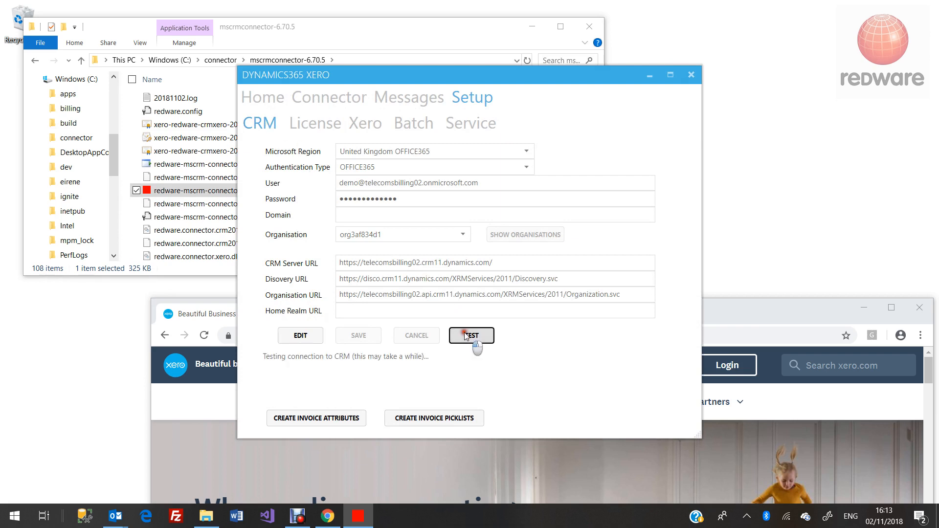
pyautogui.click(323, 128)
pyautogui.click(503, 356)
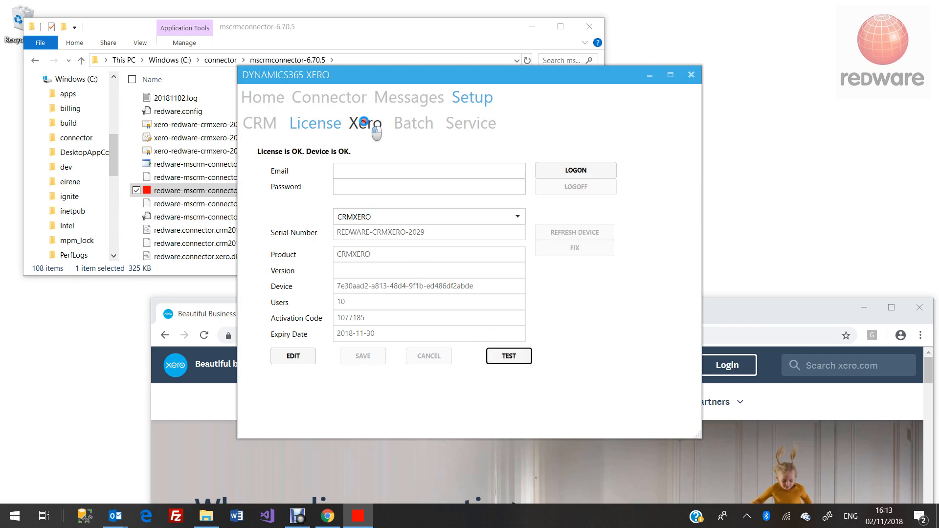
# - Connect to Xero's Demo Company (UK), then close the connector
pyautogui.click(365, 123)
pyautogui.click(267, 169)
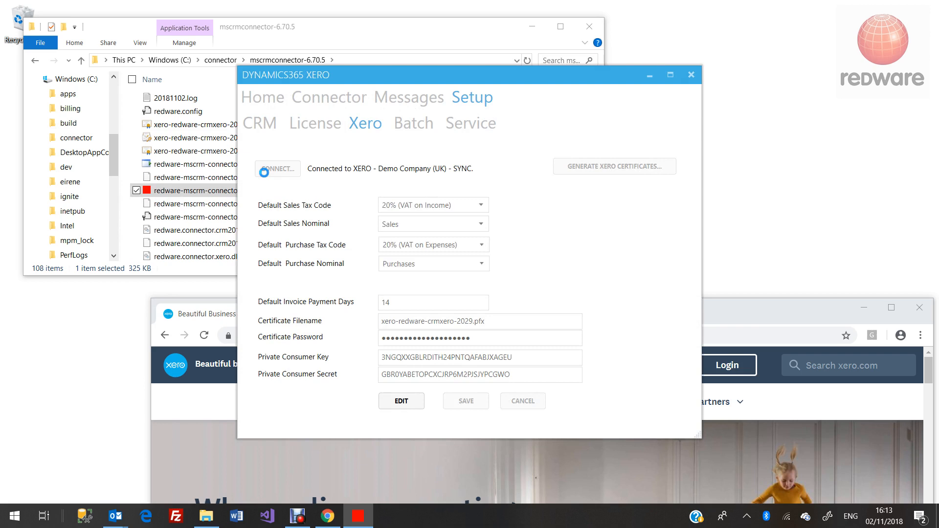
pyautogui.click(691, 74)
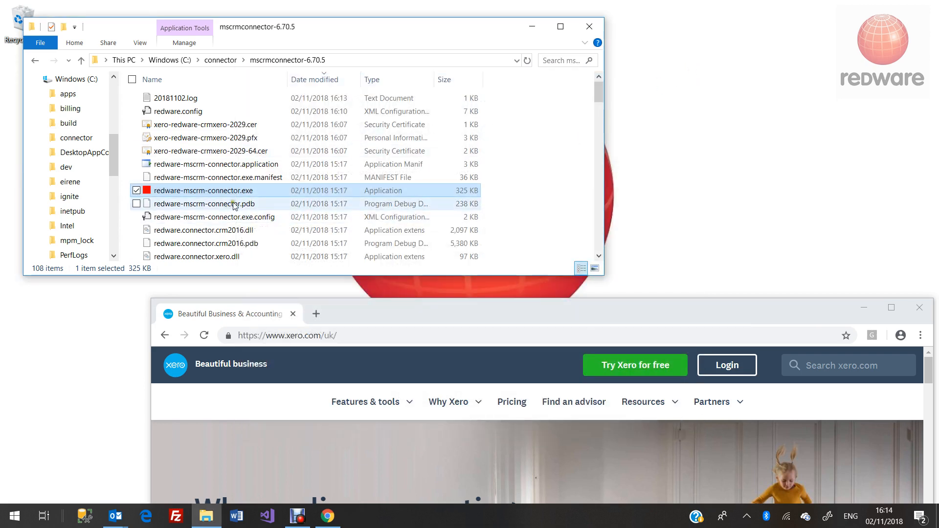
# - Duplicate redware.config in the folder as a 'redware - Copy.config' backup
pyautogui.click(192, 110)
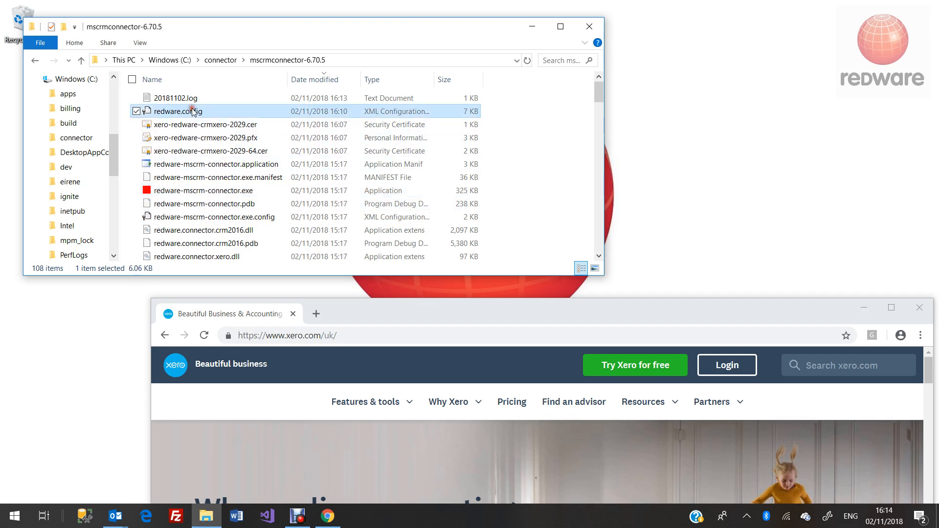
pyautogui.rightClick(177, 111)
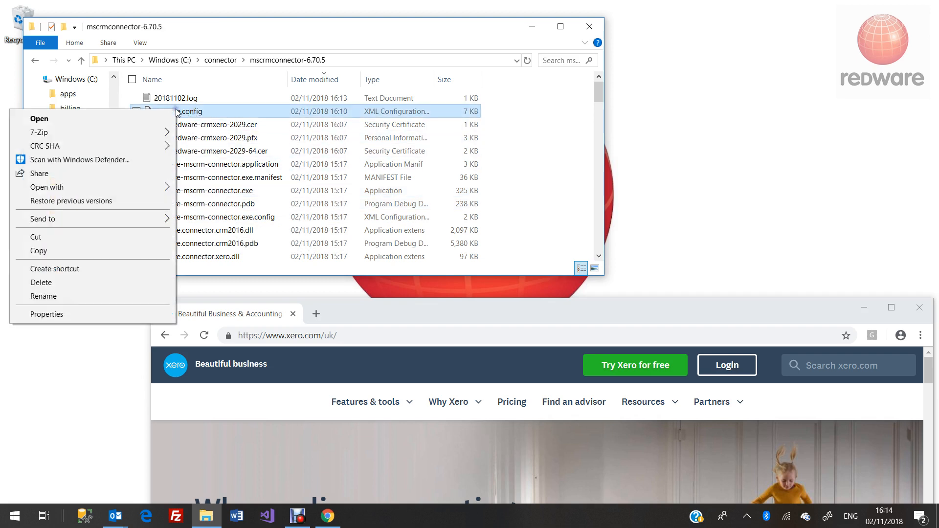
pyautogui.click(127, 238)
pyautogui.rightClick(519, 165)
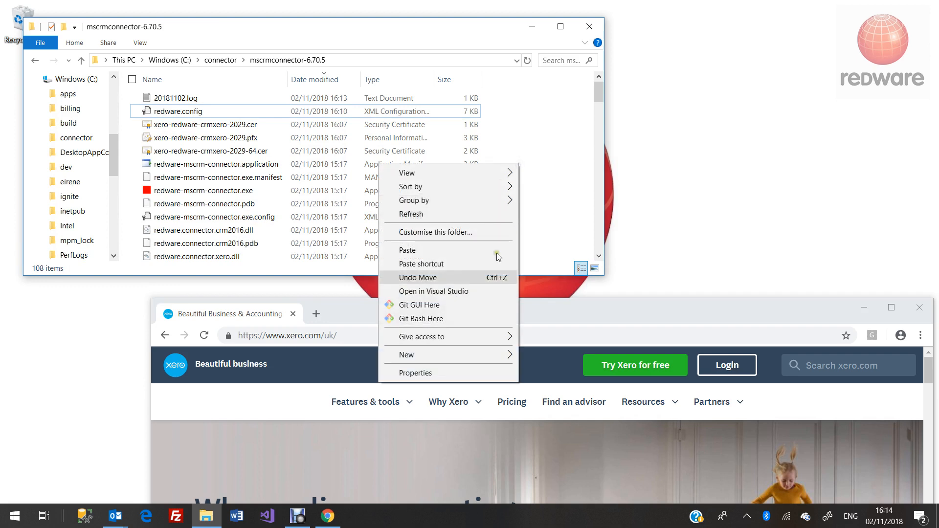
pyautogui.click(445, 250)
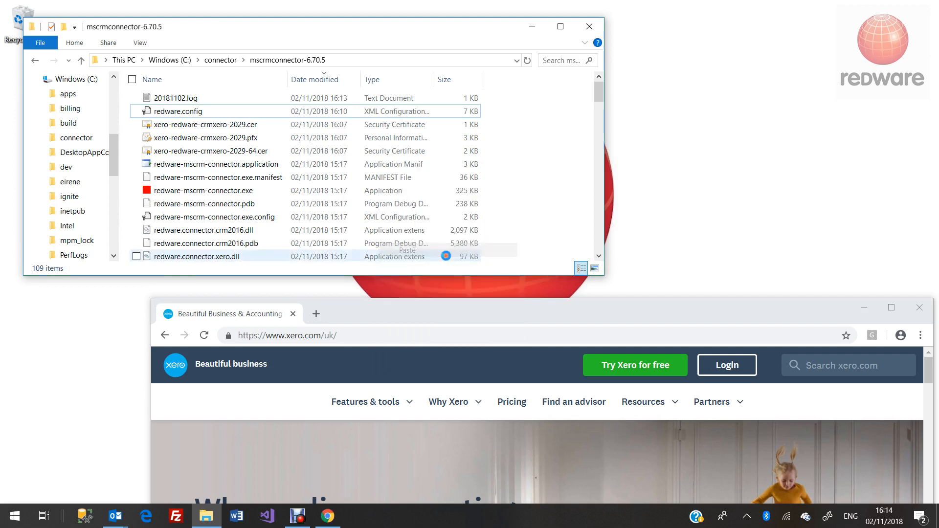
# - Open the original redware.config in Notepad
pyautogui.click(200, 108)
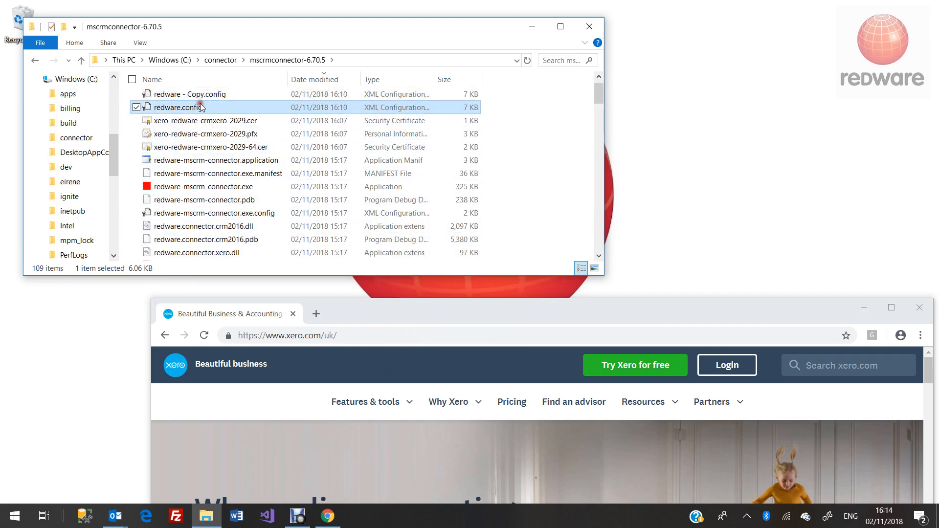
pyautogui.doubleClick(201, 107)
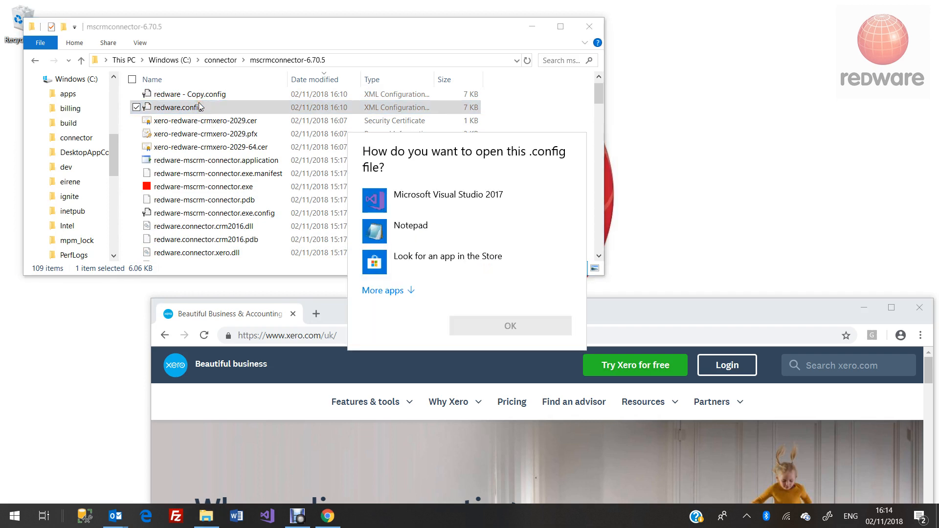
pyautogui.doubleClick(411, 235)
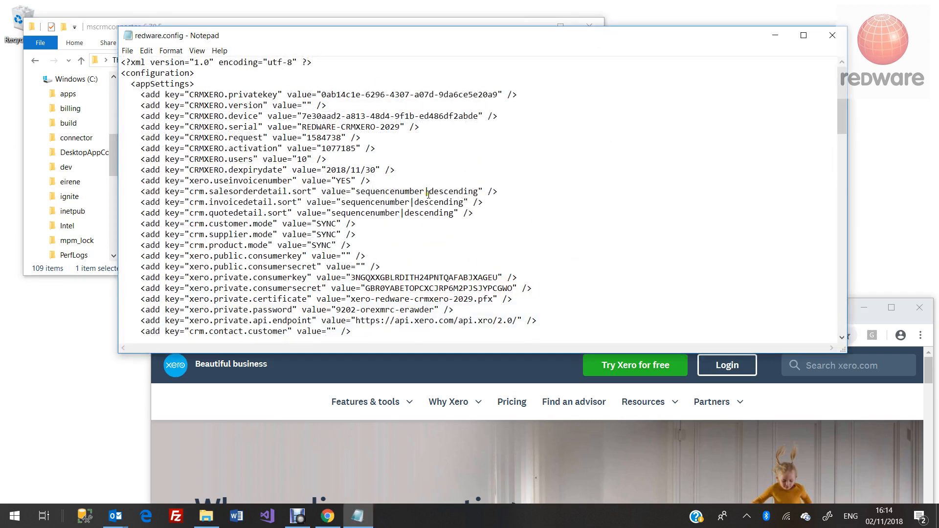
# - Move the consumerkey, consumersecret, certificate and password xero.private lines directly after <appSettings>
pyautogui.doubleClick(395, 39)
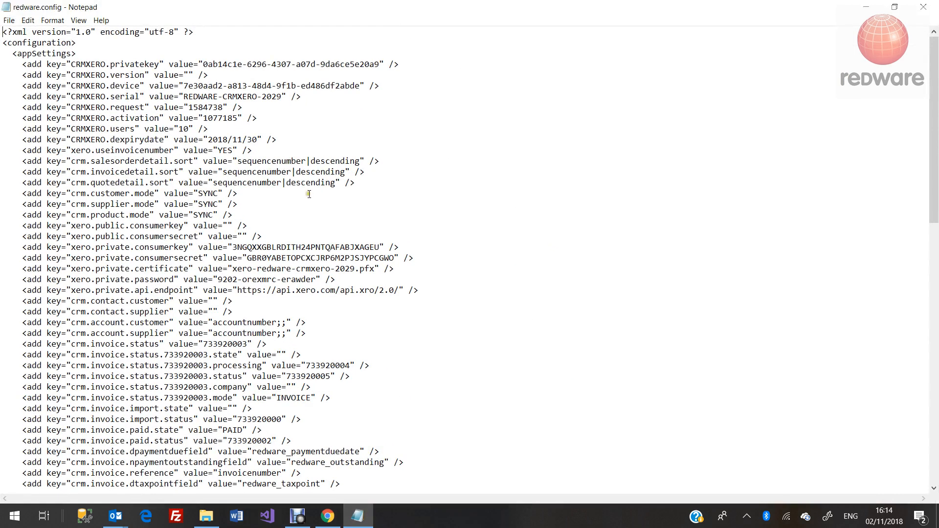
pyautogui.scroll(-15, 309, 194)
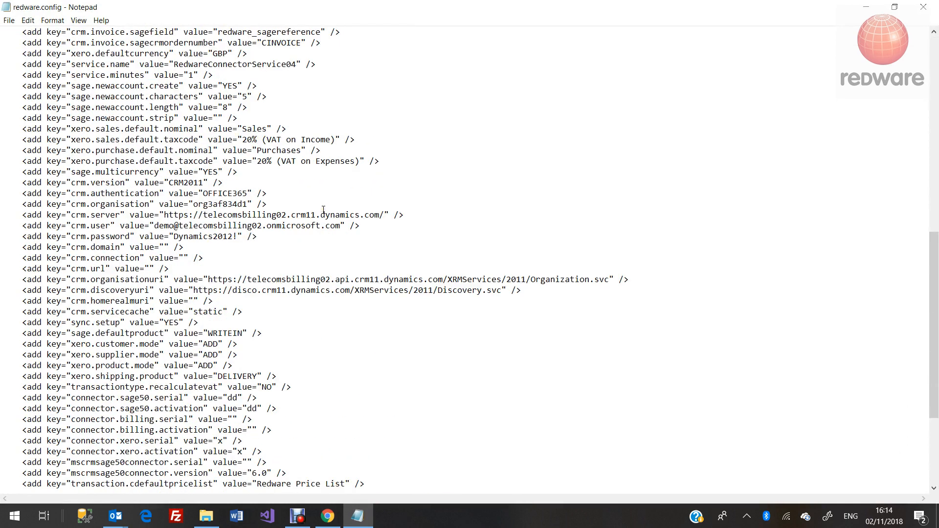
pyautogui.scroll(11, 323, 209)
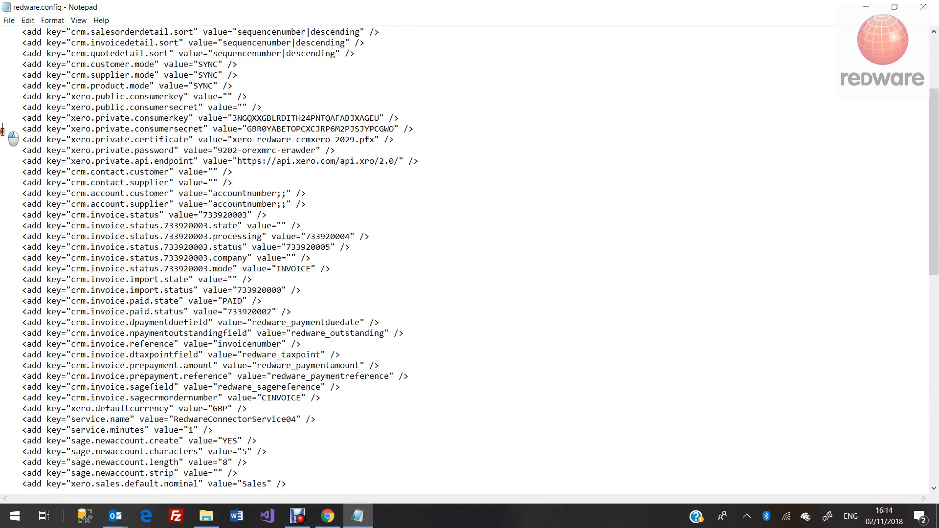
pyautogui.click(11, 117)
pyautogui.moveTo(5, 121); pyautogui.dragTo(2, 163)
pyautogui.hotkey('ctrl', 'c')
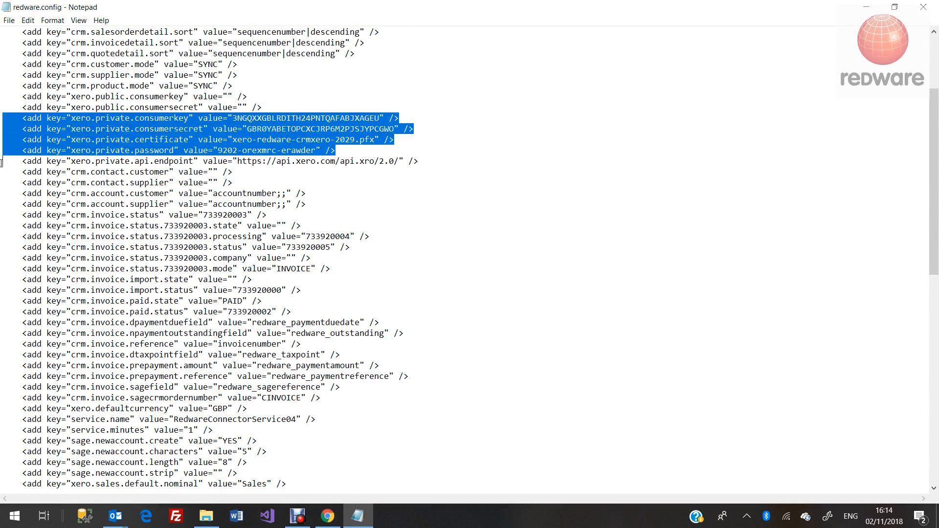
pyautogui.press('Delete')
pyautogui.scroll(4, 300, 182)
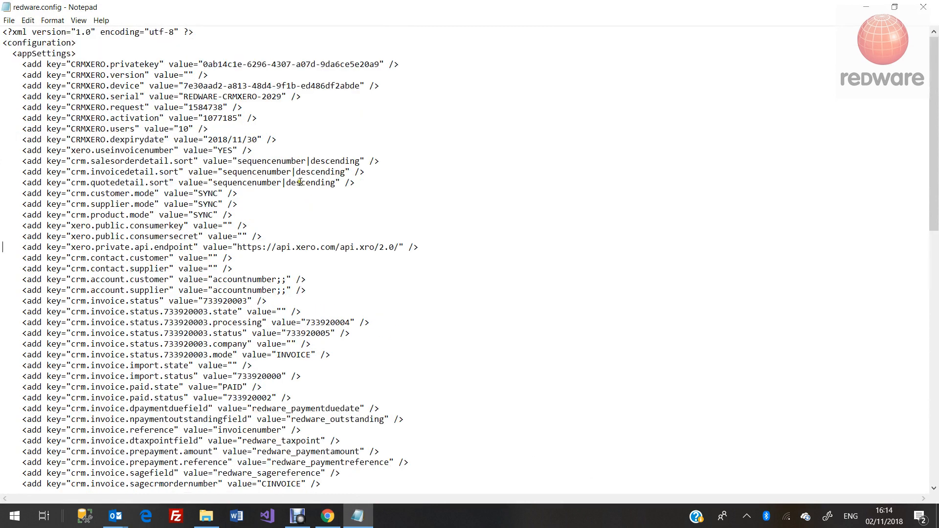
pyautogui.click(184, 53)
pyautogui.press('Return')
pyautogui.press('Return')
pyautogui.press('Return')
pyautogui.hotkey('ctrl', 'v')
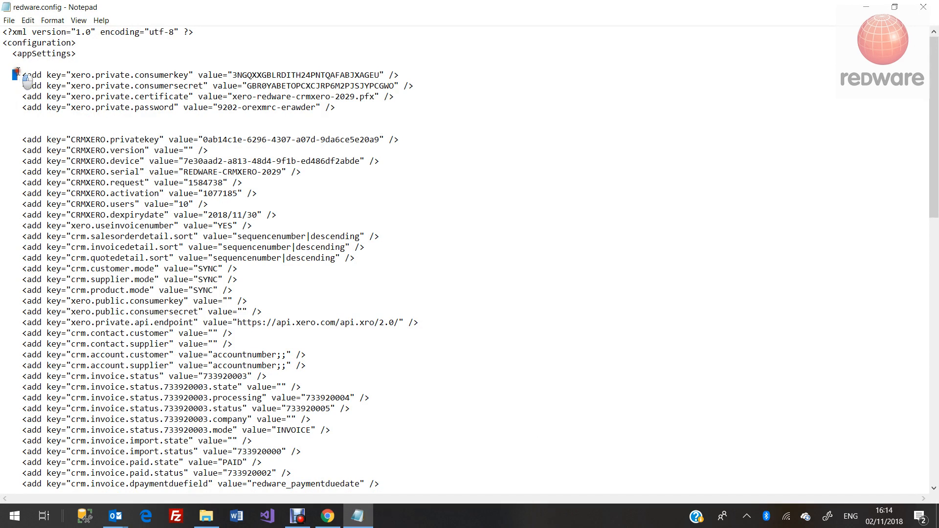
pyautogui.moveTo(14, 72); pyautogui.dragTo(6, 86)
# - Add an xero.connectors setting with value ONE|TWO above the private keys
pyautogui.hotkey('ctrl', 'c')
pyautogui.click(63, 65)
pyautogui.hotkey('ctrl', 'v')
pyautogui.doubleClick(96, 64)
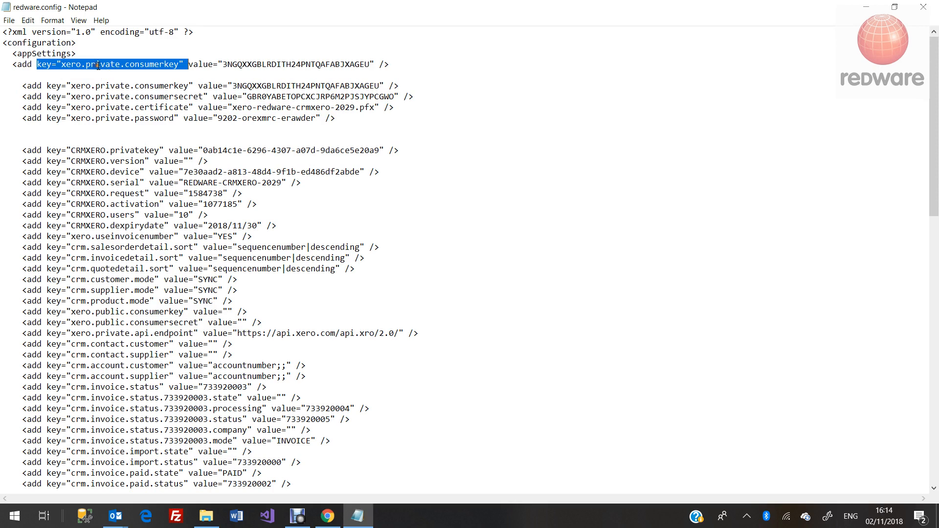
pyautogui.click(96, 65)
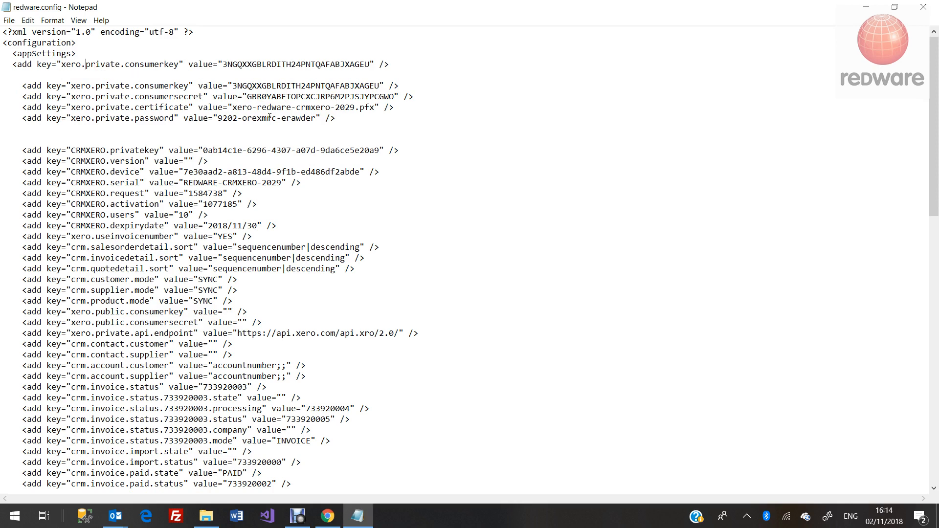
pyautogui.hotkey('shift', 'Right')
pyautogui.hotkey('shift', 'Right')
pyautogui.hotkey('shift', 'Right')
pyautogui.hotkey('shift', 'Right')
pyautogui.hotkey('shift', 'Right')
pyautogui.hotkey('shift', 'Right')
pyautogui.hotkey('shift', 'Right')
pyautogui.hotkey('shift', 'Right')
pyautogui.hotkey('shift', 'Right')
pyautogui.hotkey('shift', 'Right')
pyautogui.hotkey('shift', 'Right')
pyautogui.hotkey('shift', 'Right')
pyautogui.hotkey('shift', 'Right')
pyautogui.hotkey('shift', 'Right')
pyautogui.hotkey('shift', 'Right')
pyautogui.hotkey('shift', 'Right')
pyautogui.hotkey('shift', 'Right')
pyautogui.hotkey('shift', 'Right')
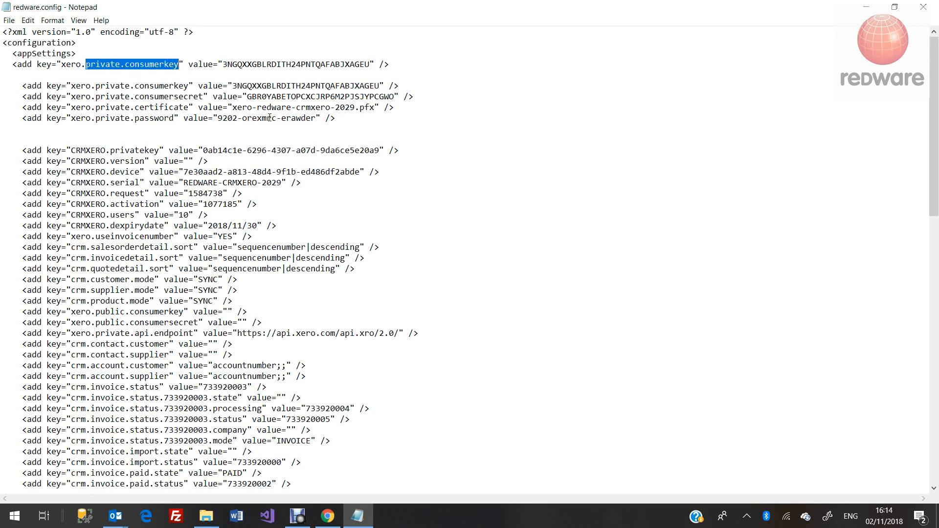
pyautogui.write('connect')
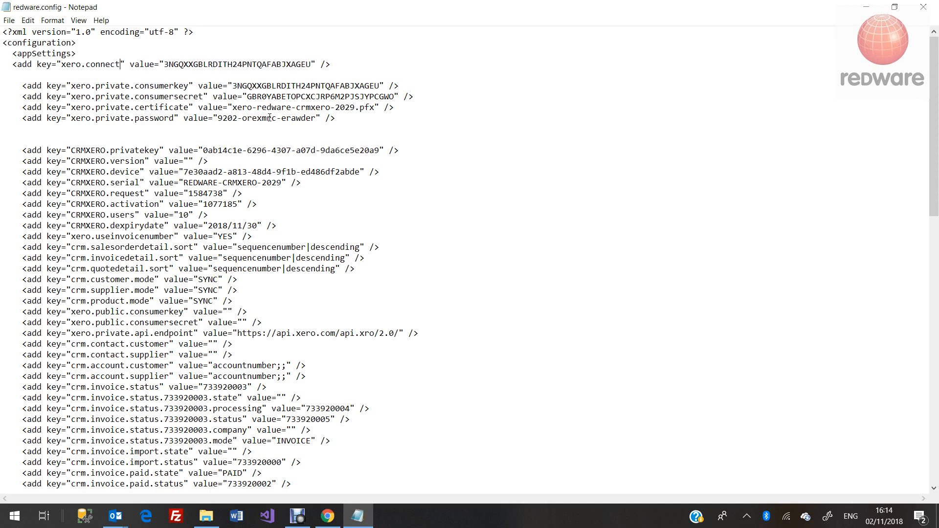
pyautogui.write('ors')
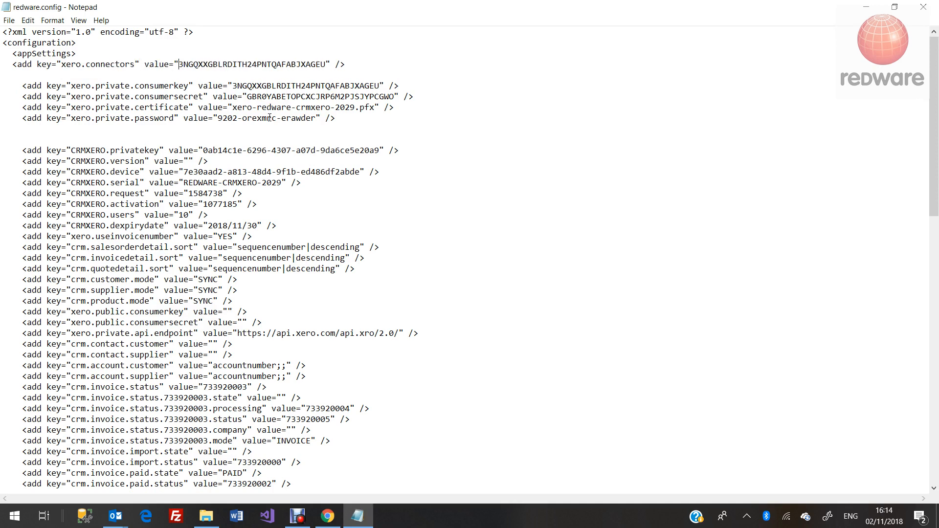
pyautogui.hotkey('shift', 'Right')
pyautogui.hotkey('shift', 'Right')
pyautogui.hotkey('shift', 'Right')
pyautogui.hotkey('shift', 'Right')
pyautogui.hotkey('shift', 'Right')
pyautogui.hotkey('shift', 'Right')
pyautogui.hotkey('shift', 'Right')
pyautogui.hotkey('shift', 'Right')
pyautogui.hotkey('shift', 'Right')
pyautogui.hotkey('shift', 'Right')
pyautogui.hotkey('shift', 'Right')
pyautogui.hotkey('shift', 'Right')
pyautogui.hotkey('shift', 'Right')
pyautogui.hotkey('shift', 'Right')
pyautogui.hotkey('shift', 'Right')
pyautogui.hotkey('shift', 'Right')
pyautogui.hotkey('shift', 'Right')
pyautogui.hotkey('shift', 'Right')
pyautogui.hotkey('shift', 'Right')
pyautogui.hotkey('shift', 'Right')
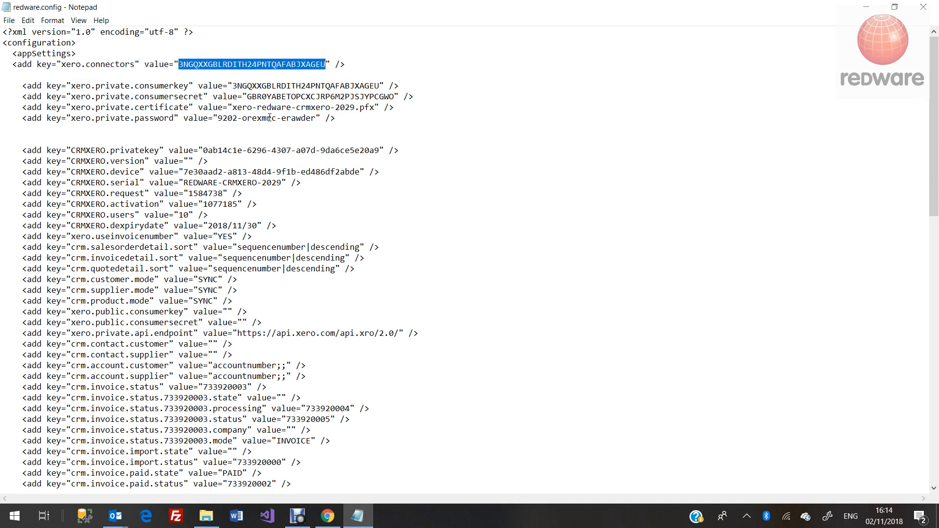
pyautogui.write('ONE!')
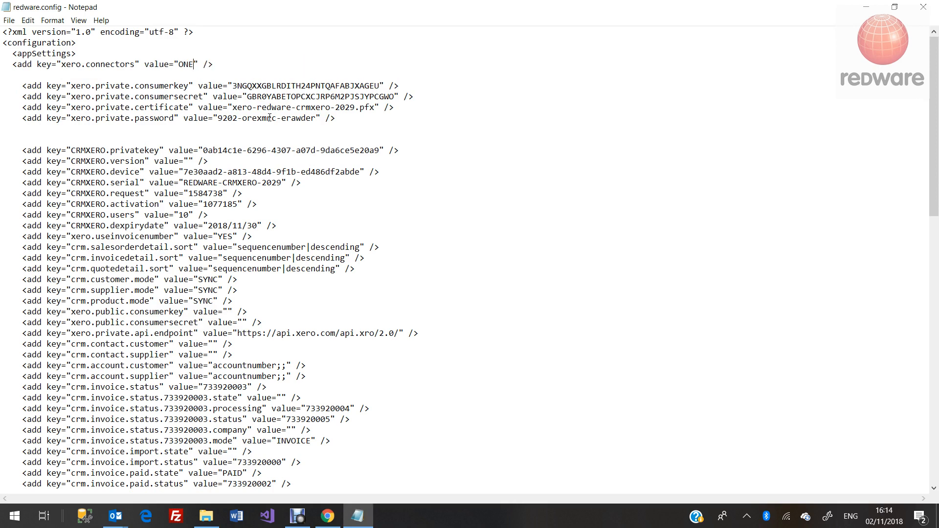
pyautogui.write('TWO')
# - Rename the private key entries to xero.one.private.* by inserting 'one.'
pyautogui.click(94, 87)
pyautogui.write('one.')
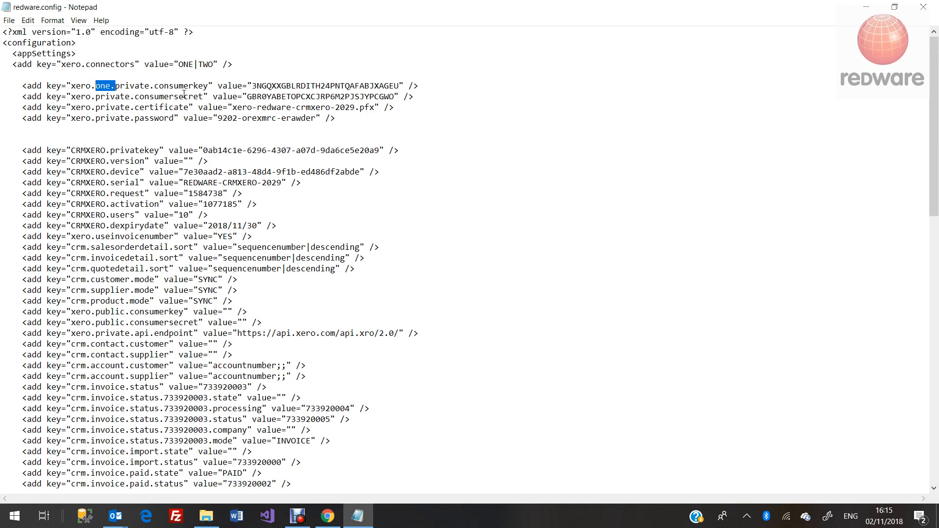
pyautogui.press('Down')
pyautogui.hotkey('ctrl', 'v')
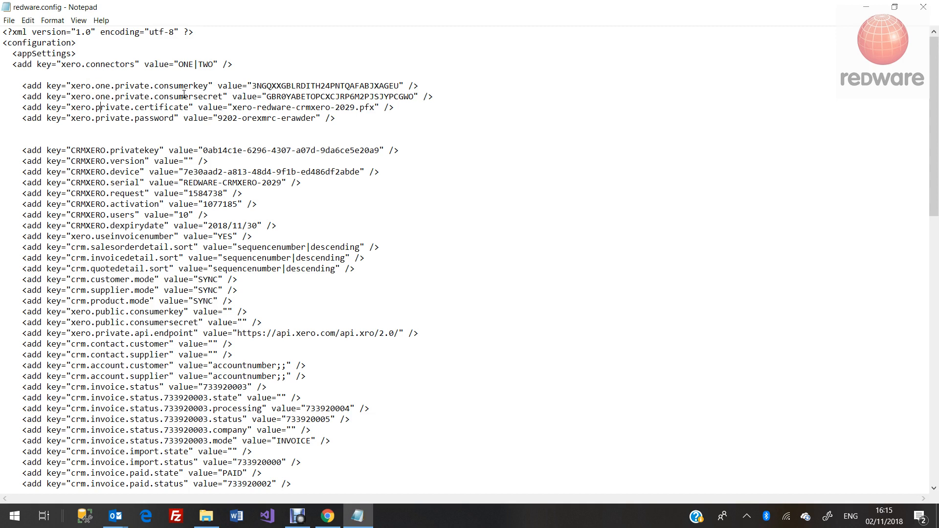
pyautogui.hotkey('ctrl', 'v')
pyautogui.hotkey('ctrl', 'v')
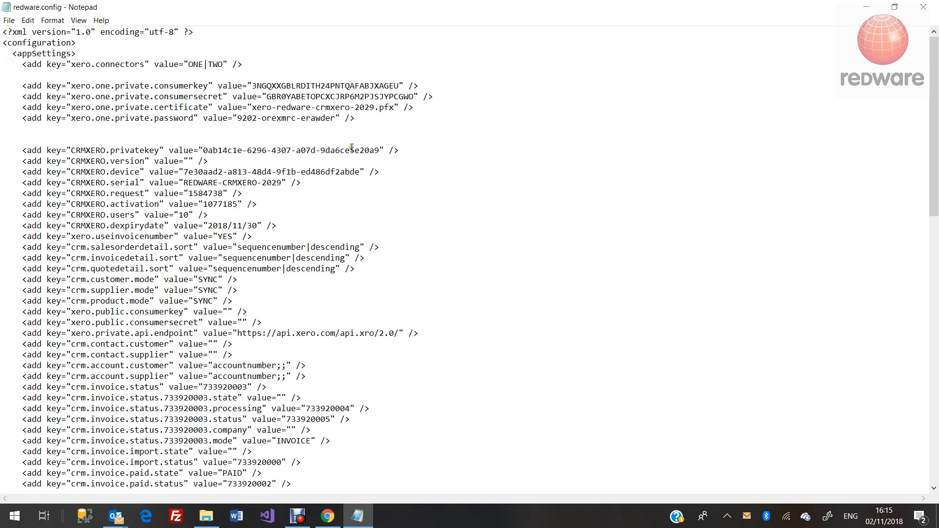
pyautogui.moveTo(374, 130); pyautogui.dragTo(2, 65)
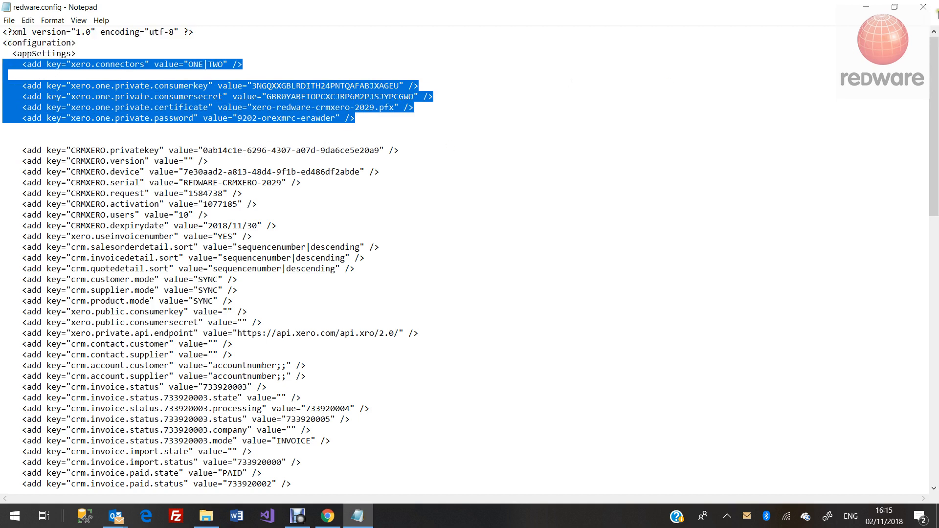
# - Save redware.config, close Notepad, and relaunch the connector at its Xero setup settings
pyautogui.click(931, 8)
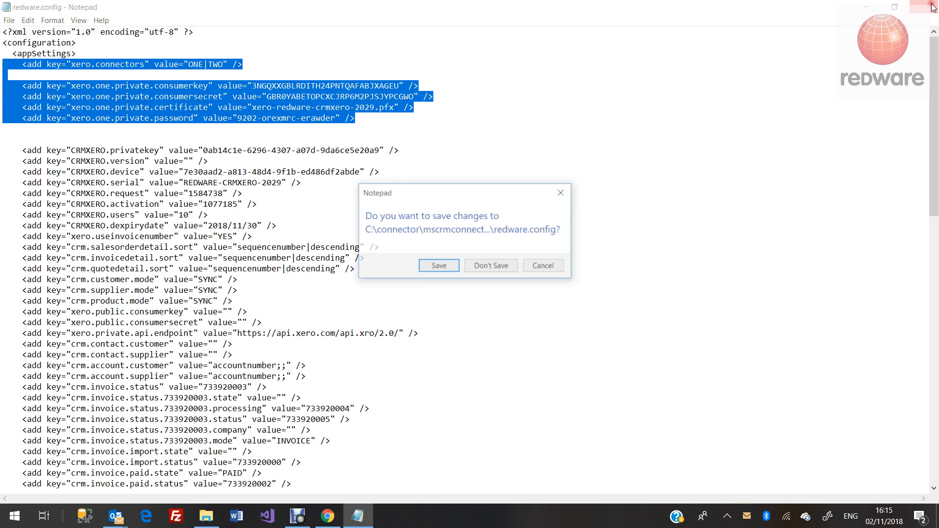
pyautogui.click(439, 266)
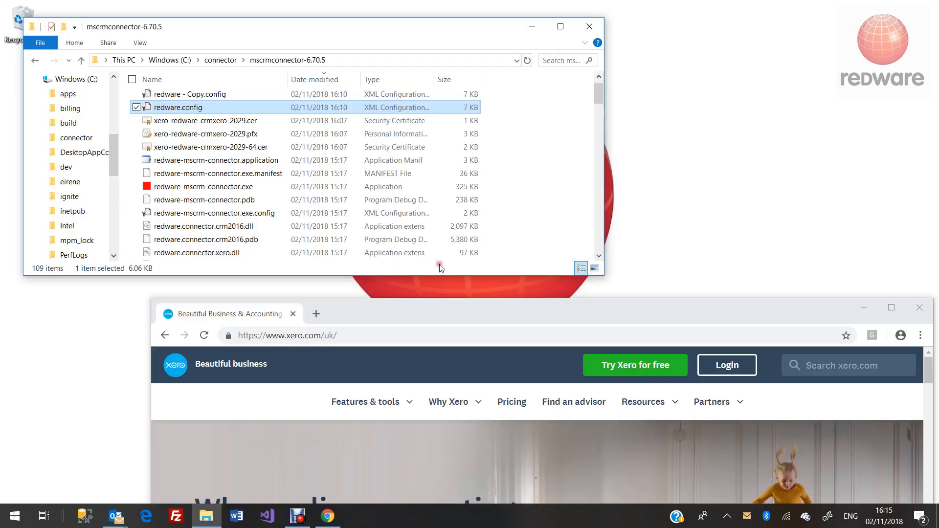
pyautogui.click(190, 188)
pyautogui.doubleClick(190, 187)
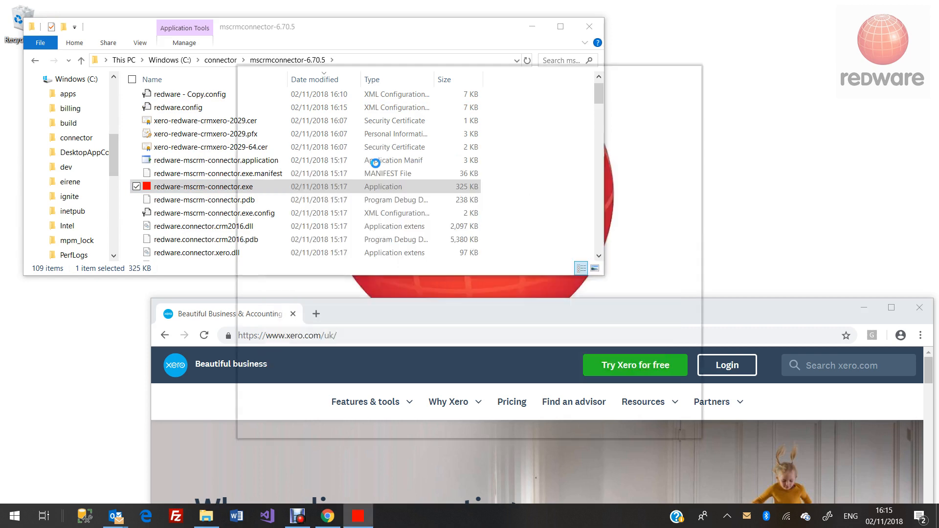
pyautogui.click(465, 96)
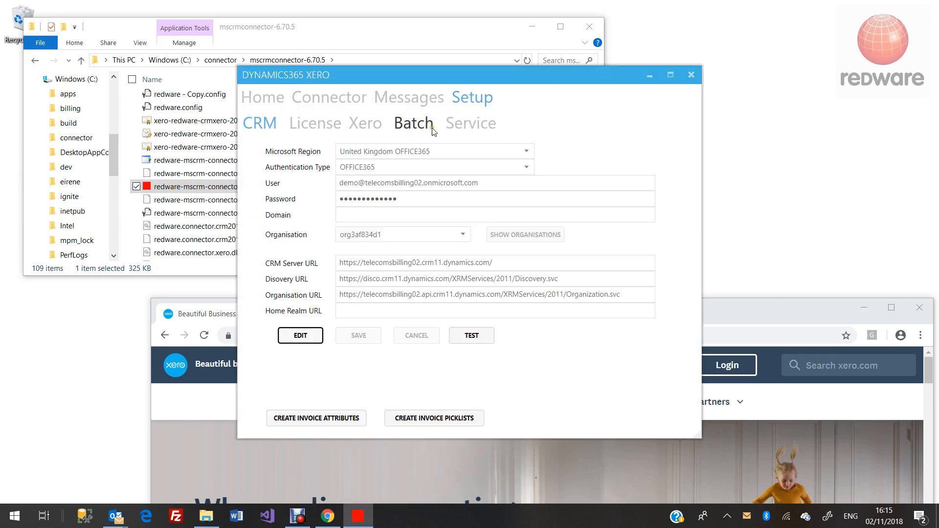
pyautogui.click(382, 124)
# - Confirm connections ONE and TWO are listed and connect ONE to Demo Company (UK)
pyautogui.click(341, 146)
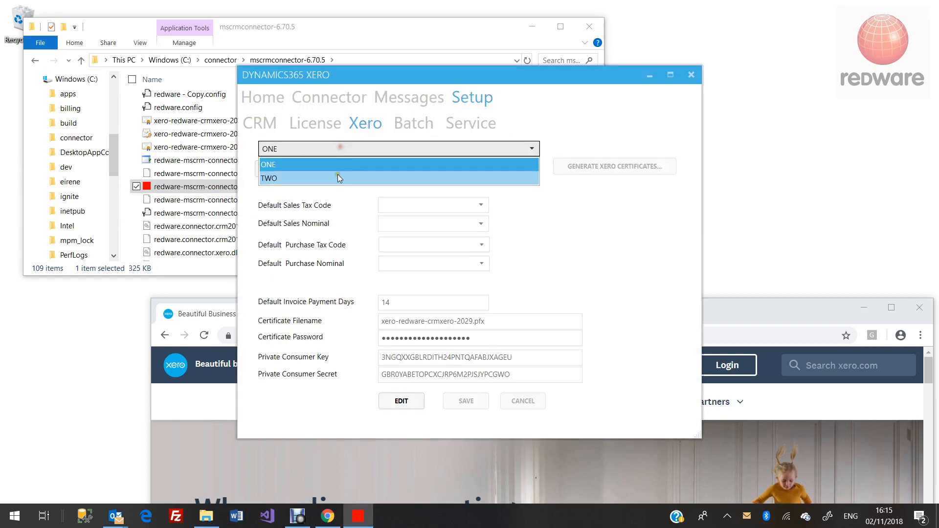
pyautogui.click(339, 178)
pyautogui.click(337, 150)
pyautogui.click(338, 164)
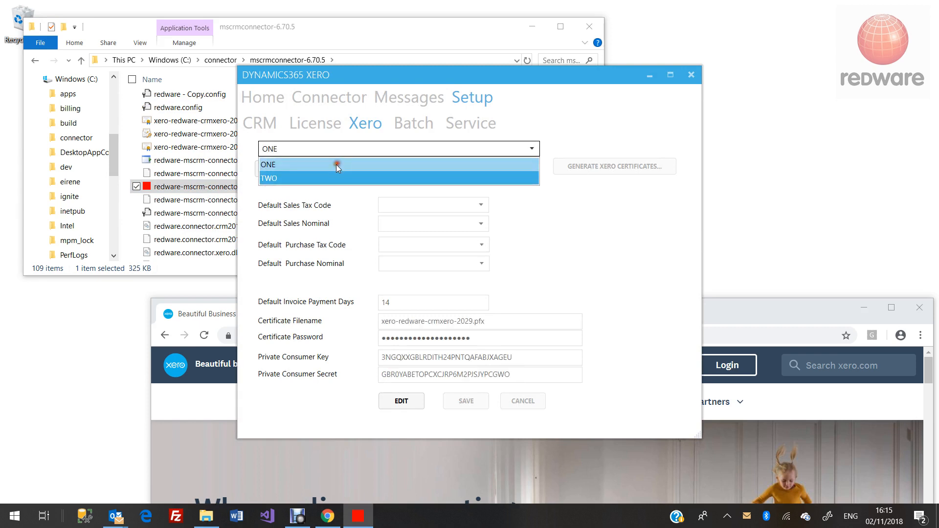
pyautogui.click(284, 169)
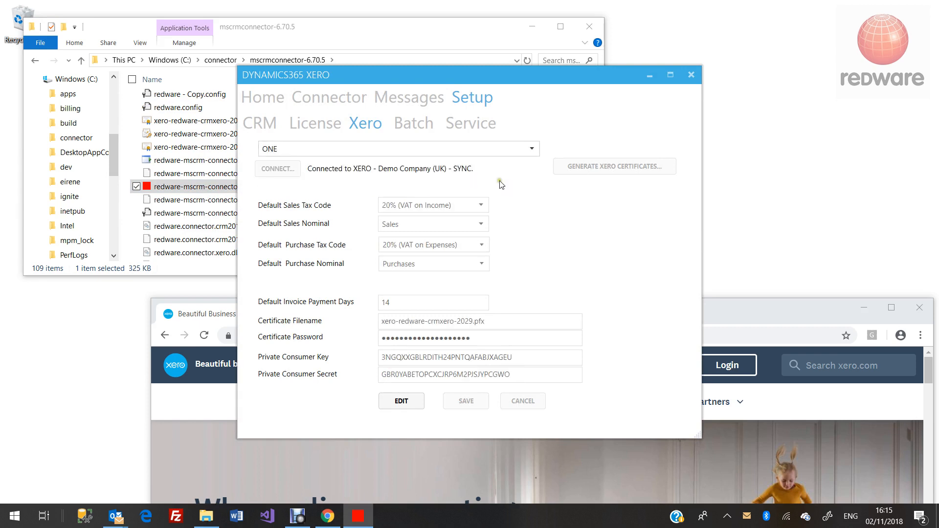
# - Select connection TWO and make its blank settings editable
pyautogui.click(395, 148)
pyautogui.click(379, 178)
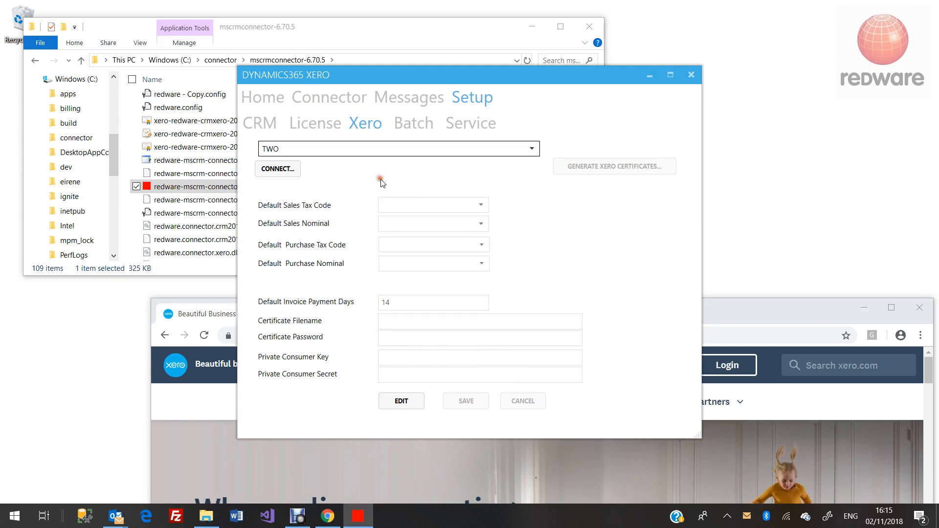
pyautogui.click(397, 402)
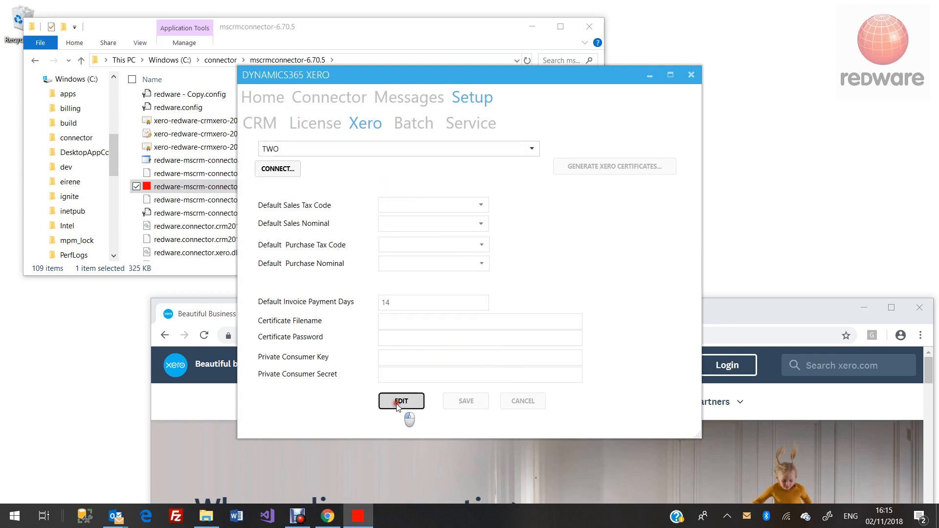
# - Generate the .cer and .pfx Xero certificates for connection TWO, then switch to Chrome
pyautogui.click(577, 171)
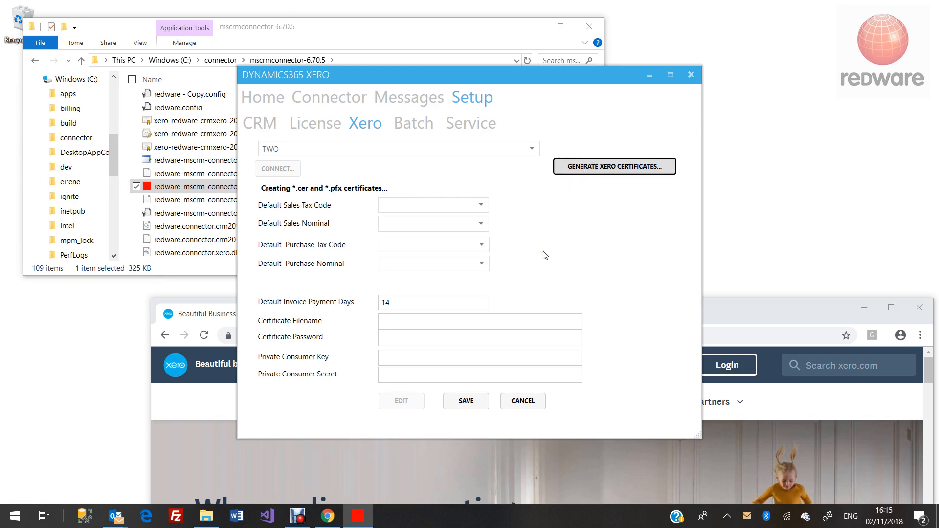
pyautogui.click(383, 465)
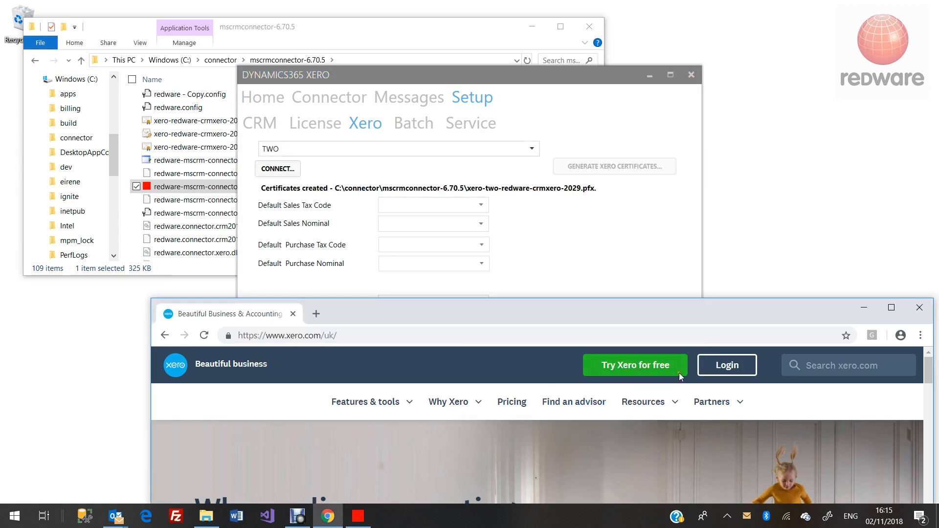
# - Log in to Xero with the other account's e-mail address
pyautogui.click(724, 364)
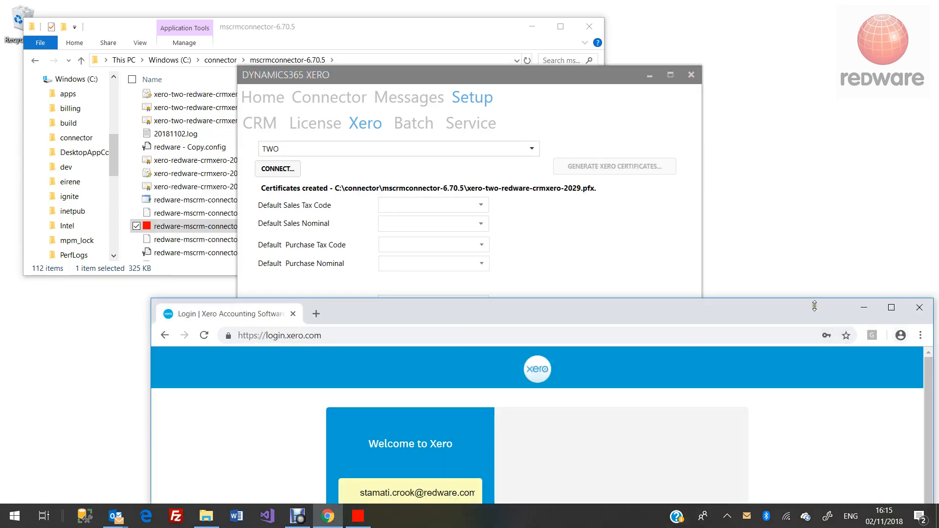
pyautogui.moveTo(753, 308); pyautogui.dragTo(738, 129)
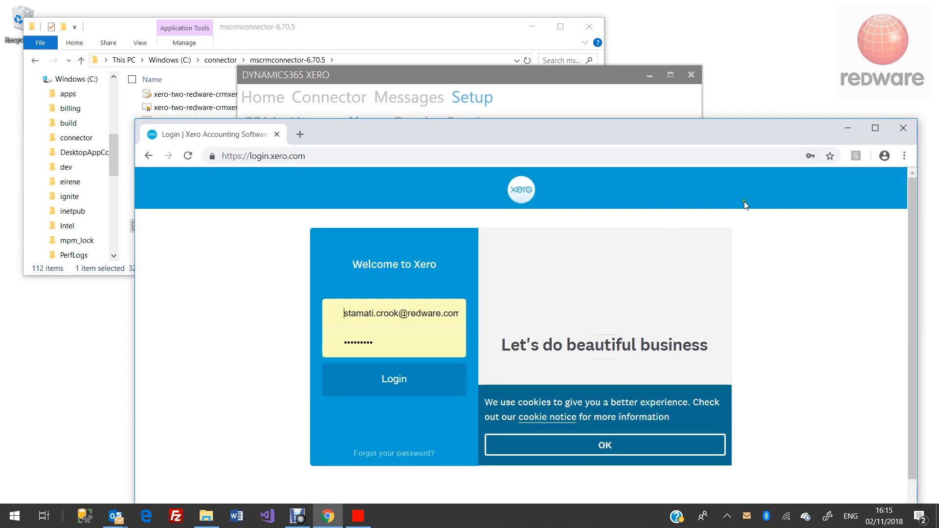
pyautogui.doubleClick(397, 314)
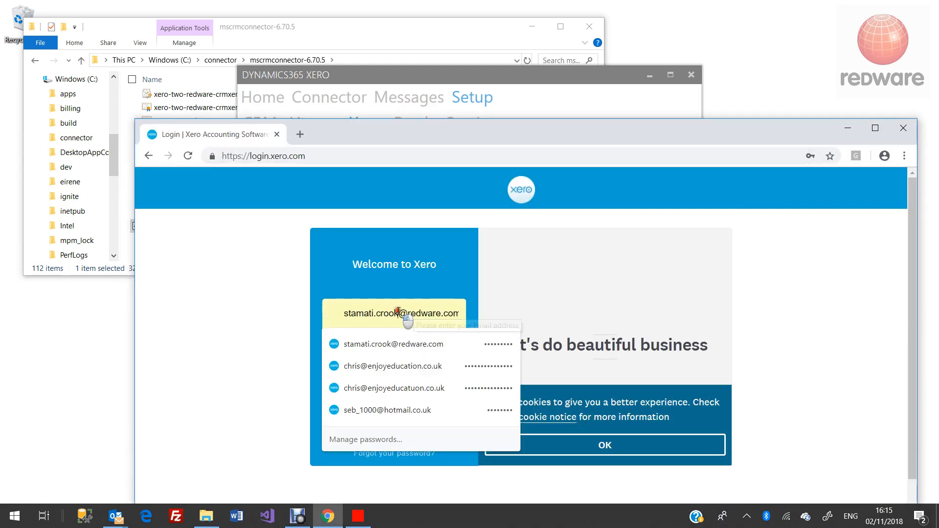
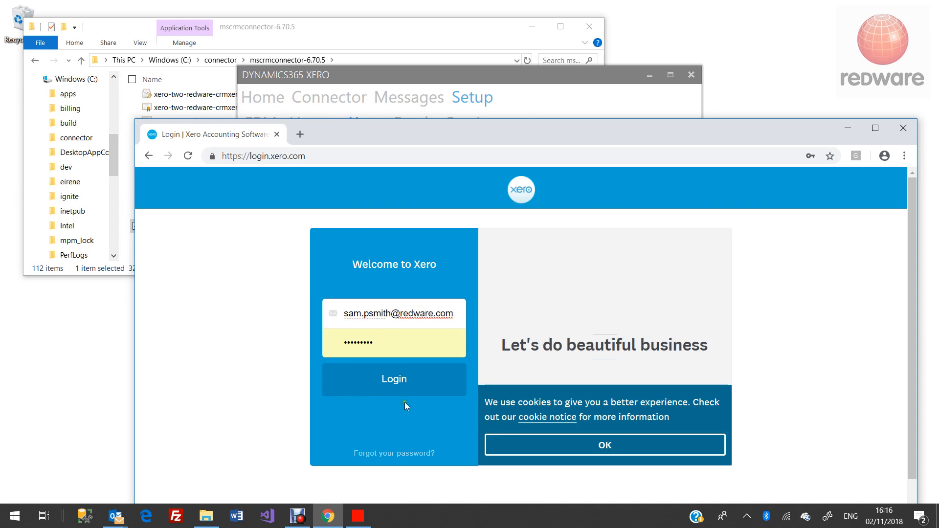
pyautogui.click(405, 390)
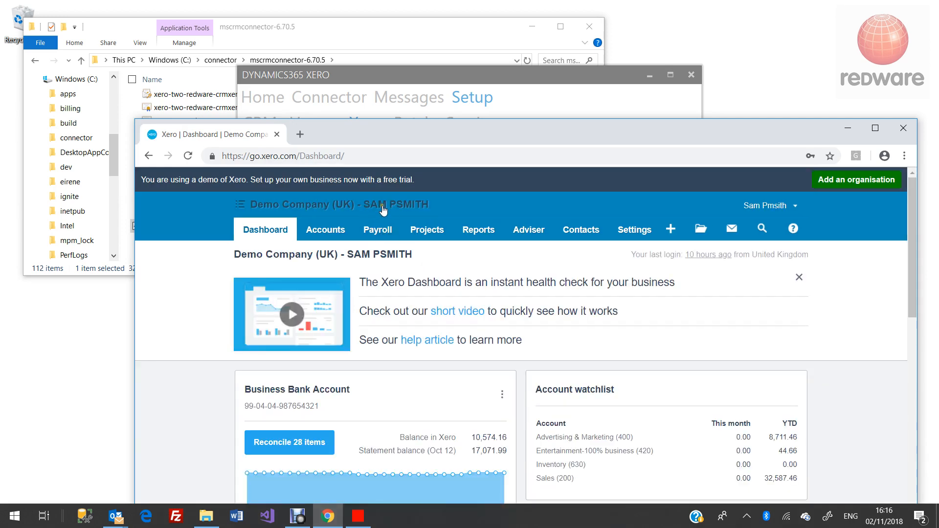
# - Go to the app.xero.com developer site
pyautogui.click(368, 158)
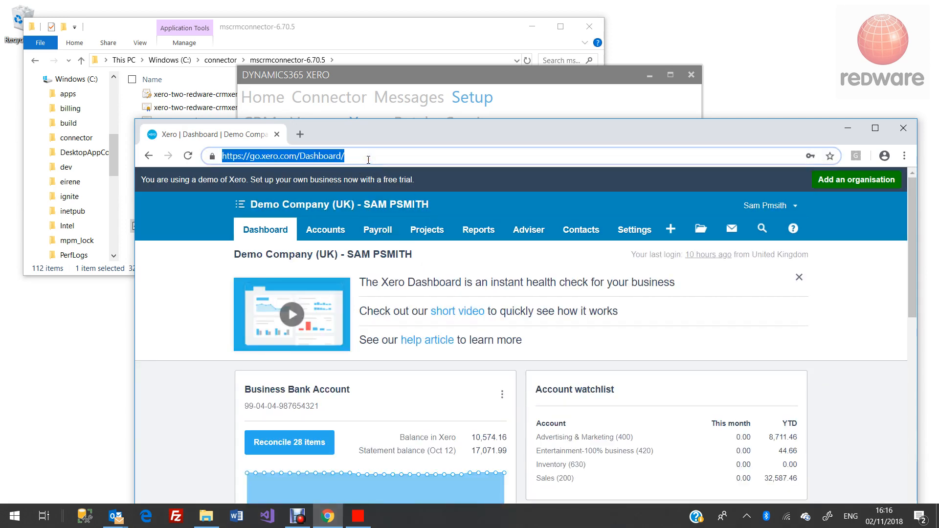
pyautogui.write('app')
pyautogui.press('Return')
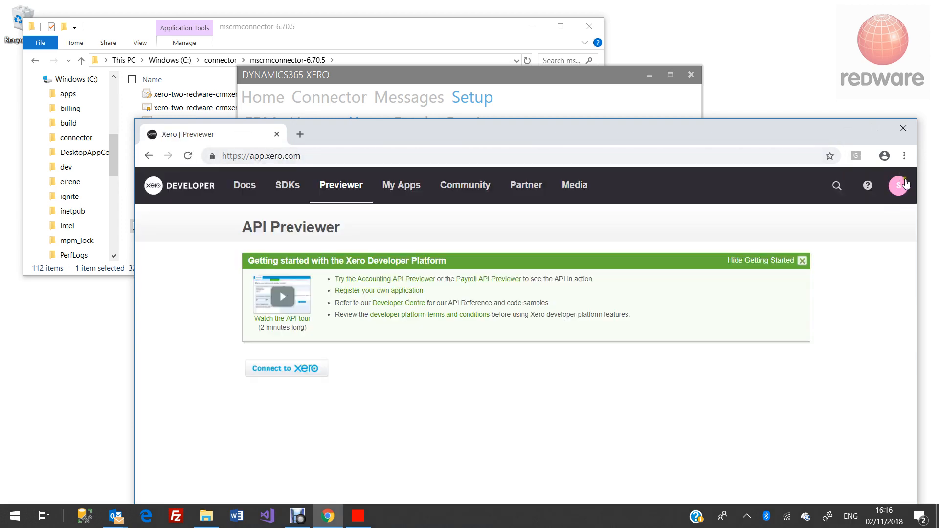
# - Log out of Xero Developer and reload the app.xero.com site
pyautogui.click(896, 185)
pyautogui.click(854, 253)
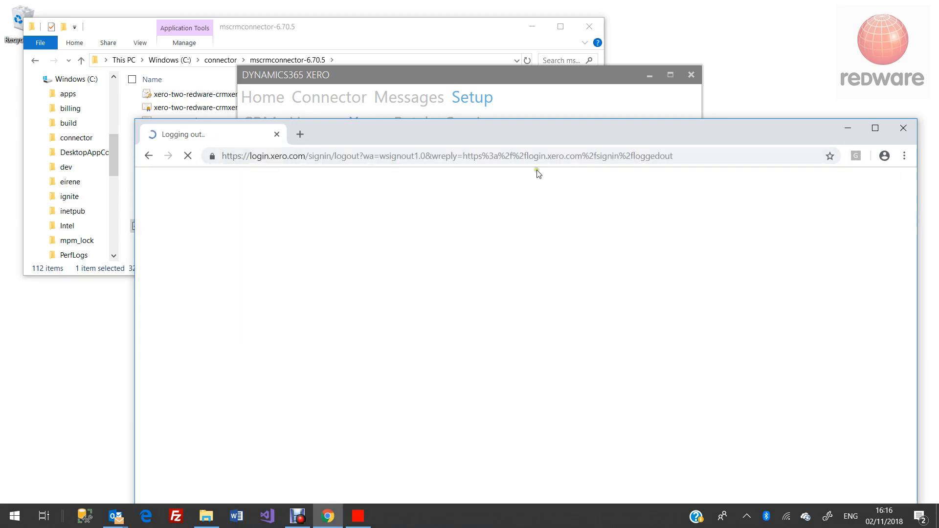
pyautogui.click(449, 156)
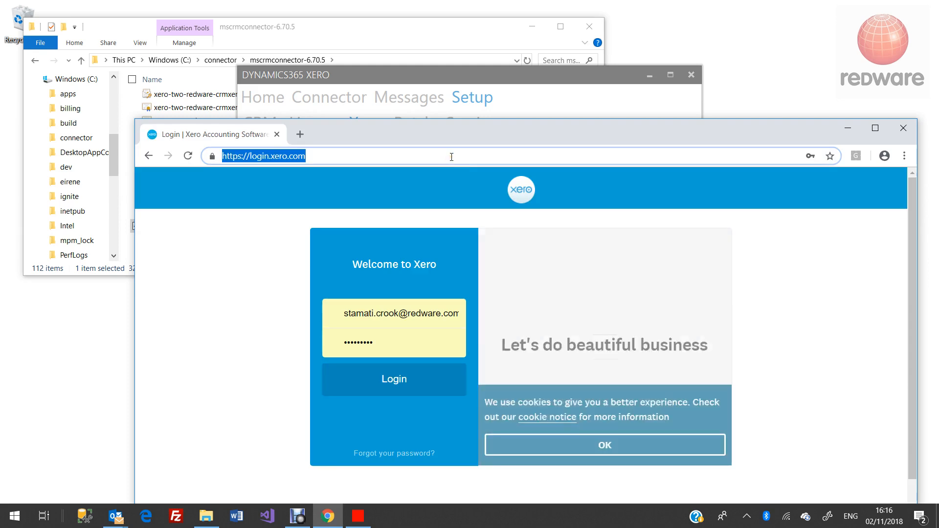
pyautogui.write('app')
pyautogui.press('Return')
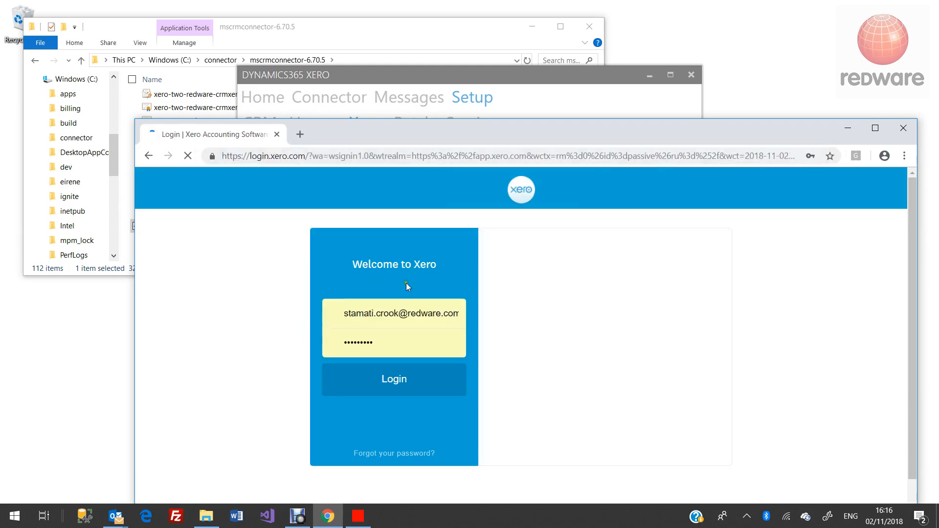
# - Sign in with the second company account's e-mail address
pyautogui.doubleClick(395, 317)
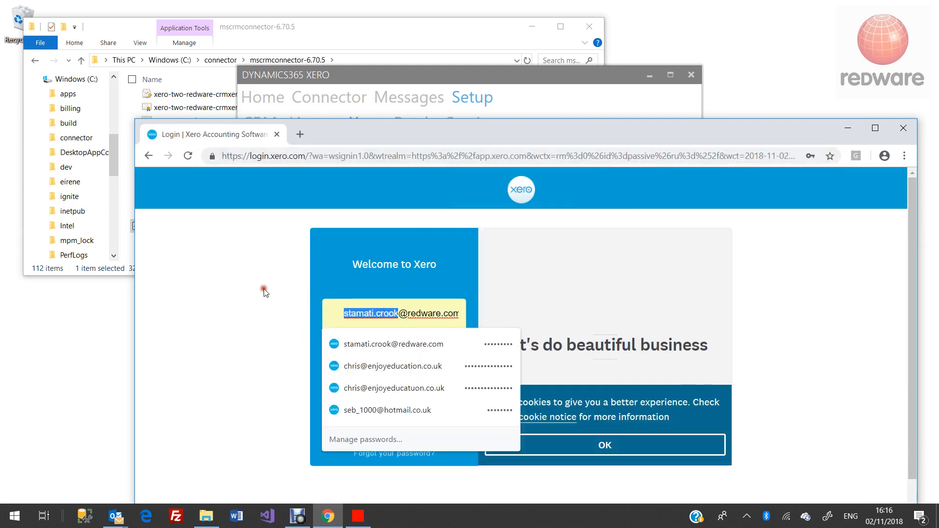
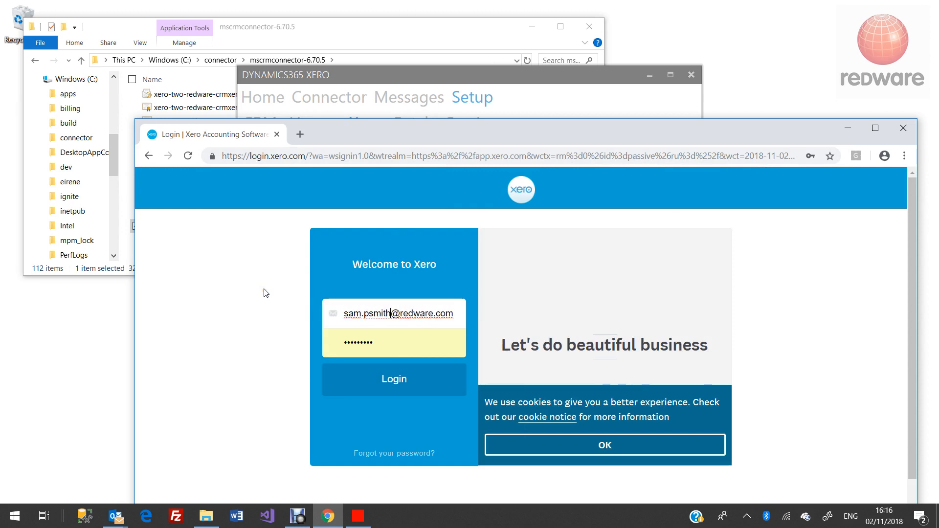
pyautogui.click(391, 379)
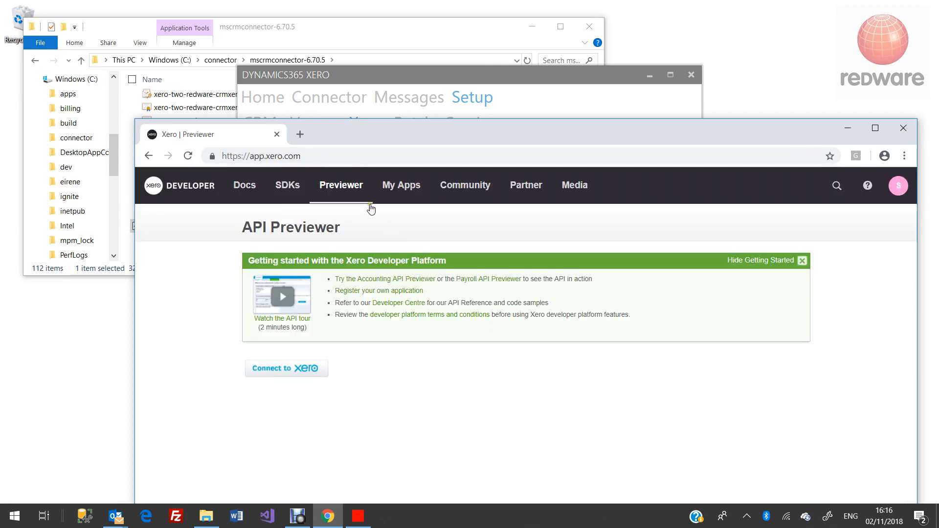
# - Open the existing private app from My Apps and delete it
pyautogui.click(397, 190)
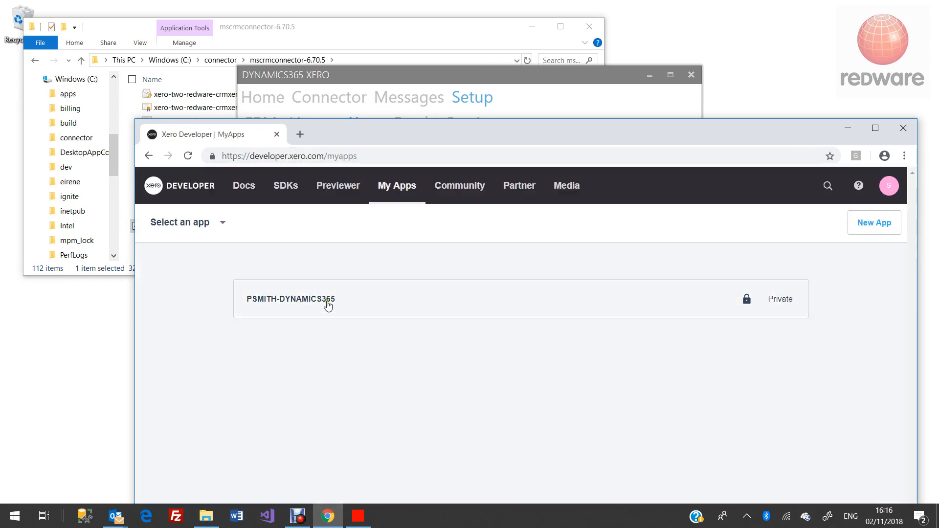
pyautogui.click(311, 299)
pyautogui.scroll(-15, 642, 499)
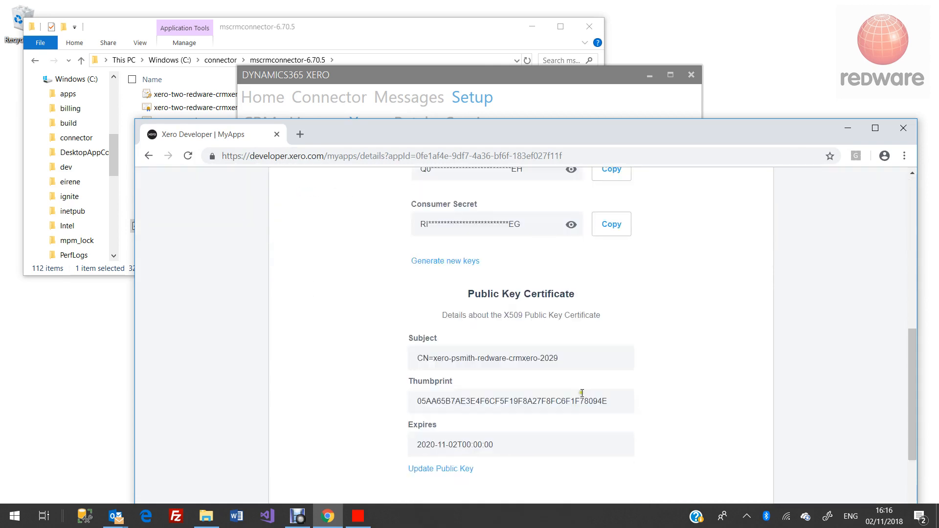
pyautogui.click(327, 481)
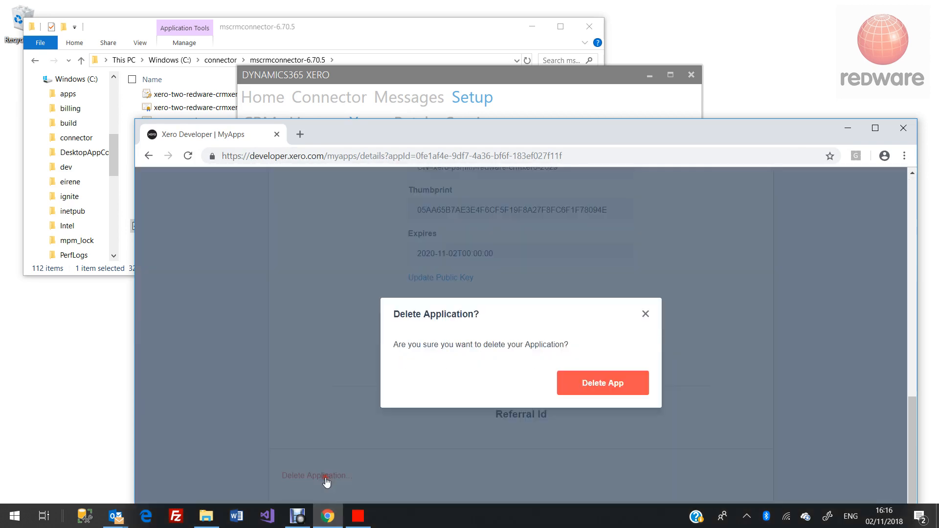
pyautogui.click(611, 394)
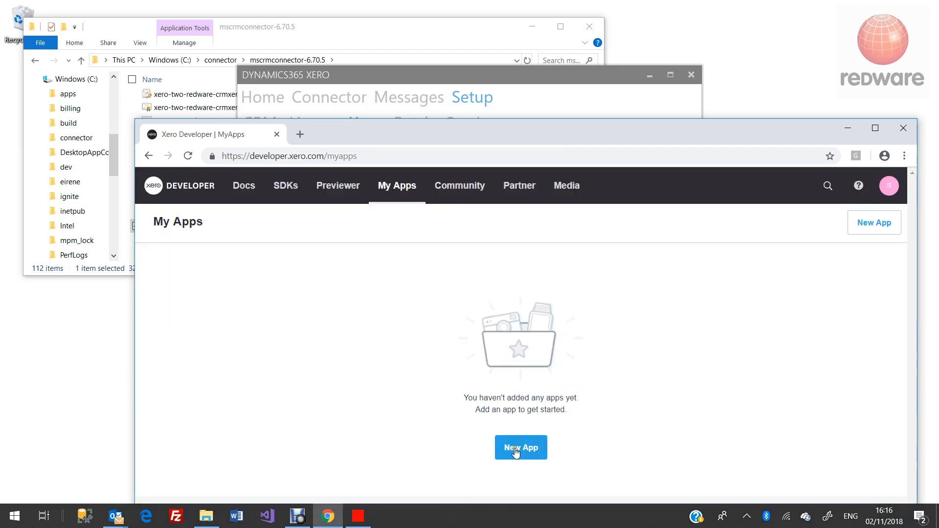
# - Start a private app named 'DYNA' for Demo Company (UK) and bring up the Public Key file picker
pyautogui.click(515, 447)
pyautogui.click(582, 290)
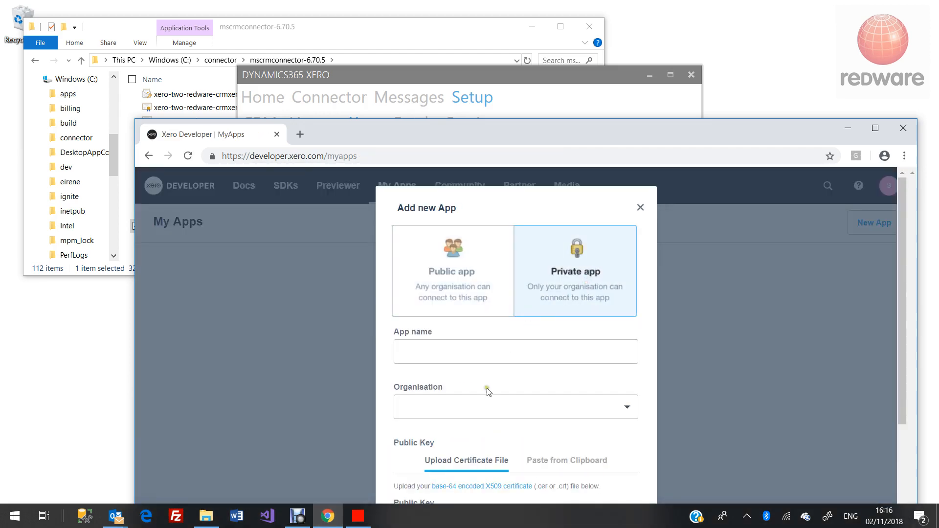
pyautogui.click(486, 405)
pyautogui.click(488, 449)
pyautogui.click(442, 356)
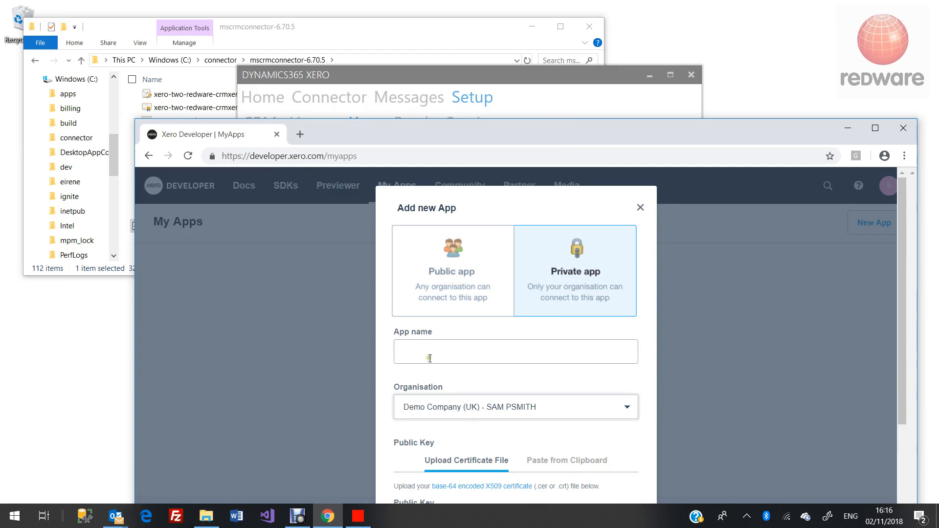
pyautogui.write('D')
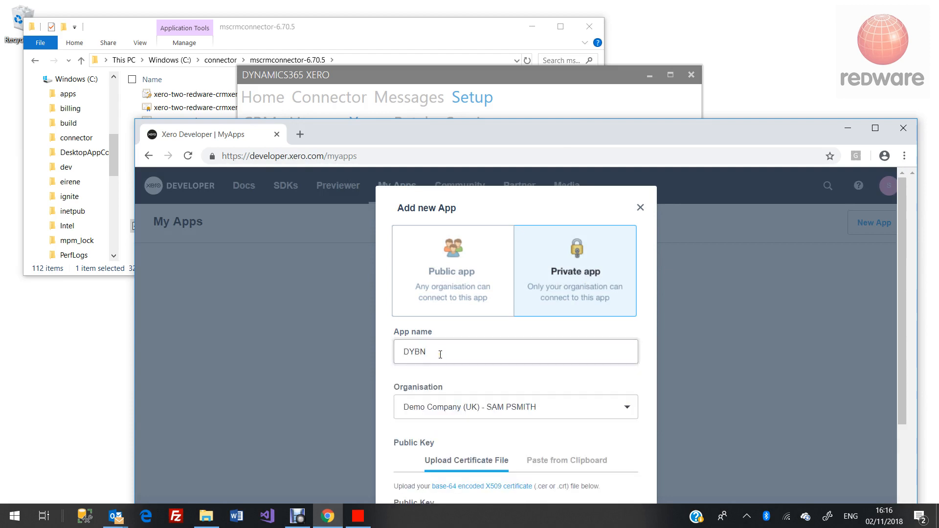
pyautogui.write('YNAMICS-PMITH')
pyautogui.scroll(-3, 508, 440)
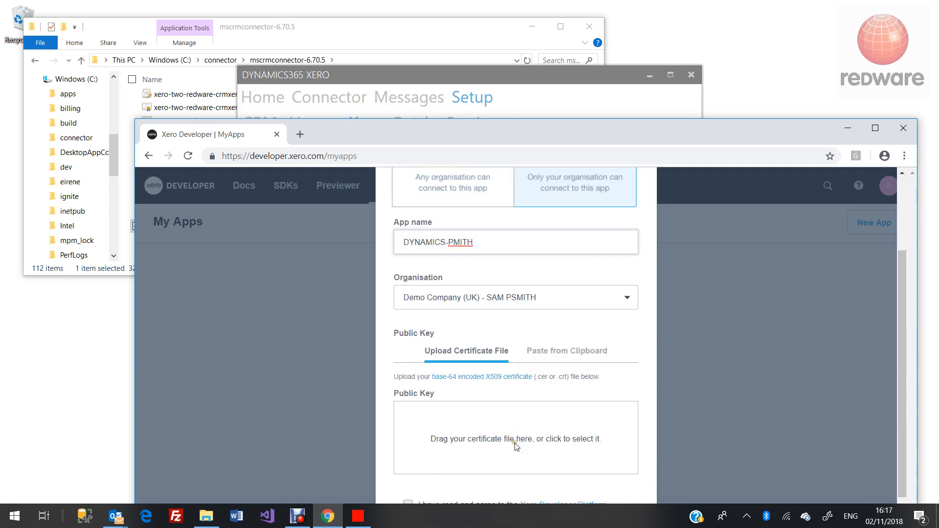
pyautogui.click(486, 430)
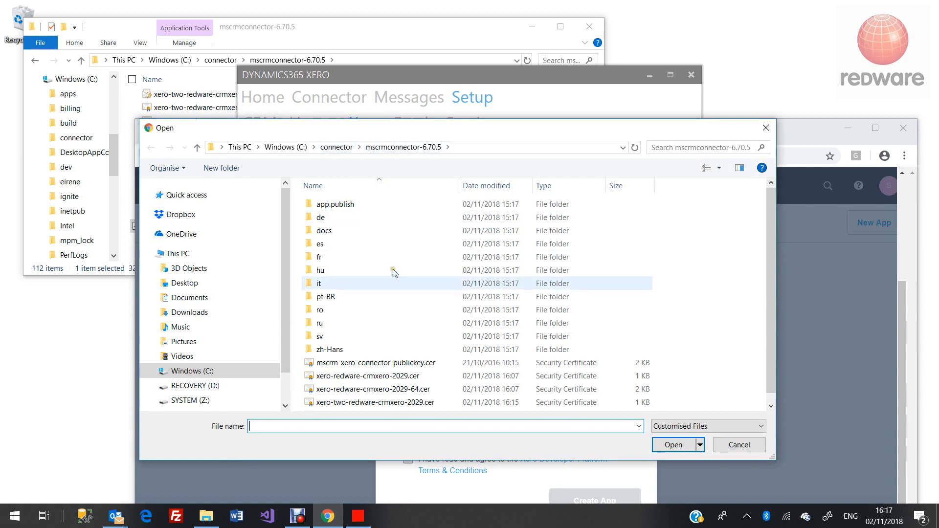
# - Show all file types, sort by date modified, and upload xero-two-redware-crmxero-2029-64.cer as the public key
pyautogui.scroll(-1, 394, 273)
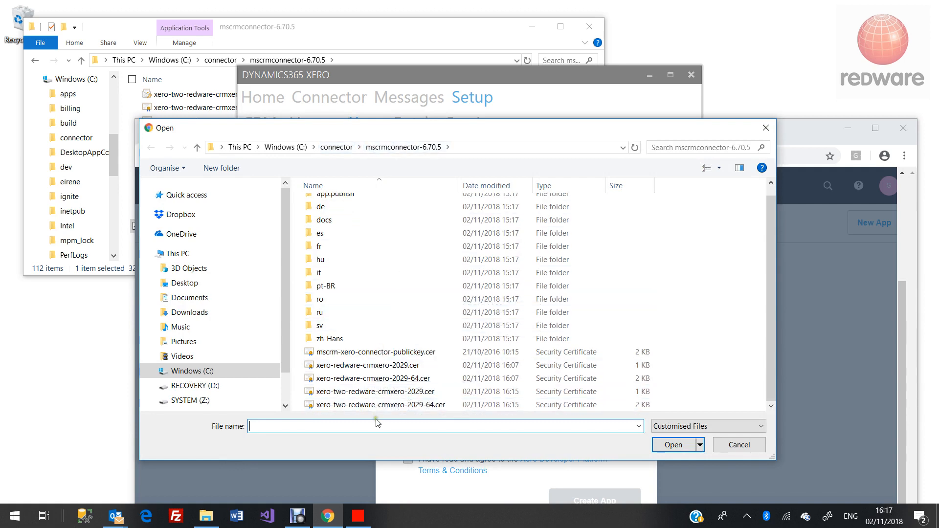
pyautogui.click(771, 407)
pyautogui.click(709, 426)
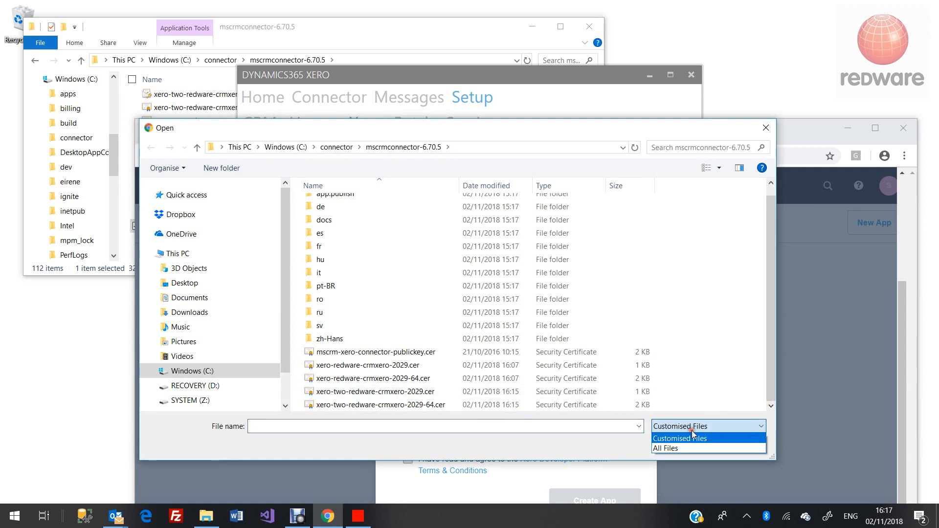
pyautogui.click(675, 450)
pyautogui.scroll(-2, 430, 355)
pyautogui.scroll(2, 435, 352)
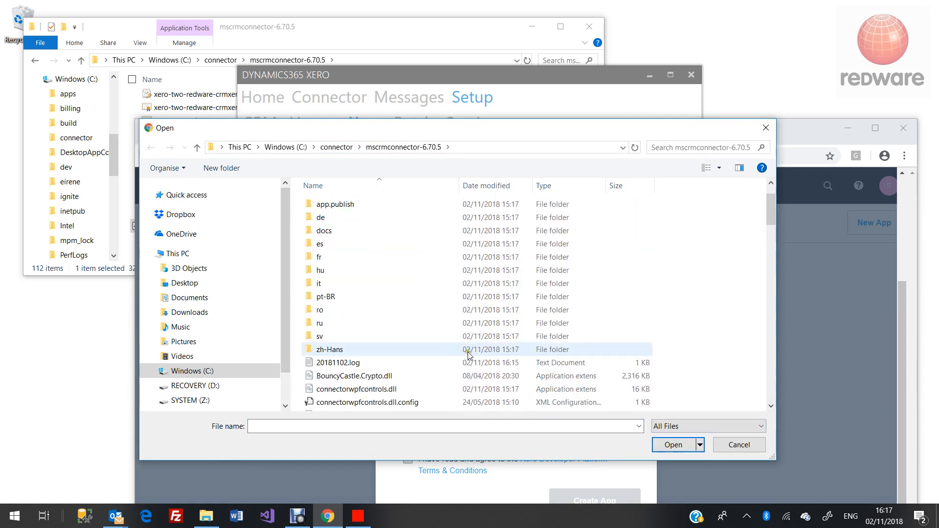
pyautogui.click(508, 185)
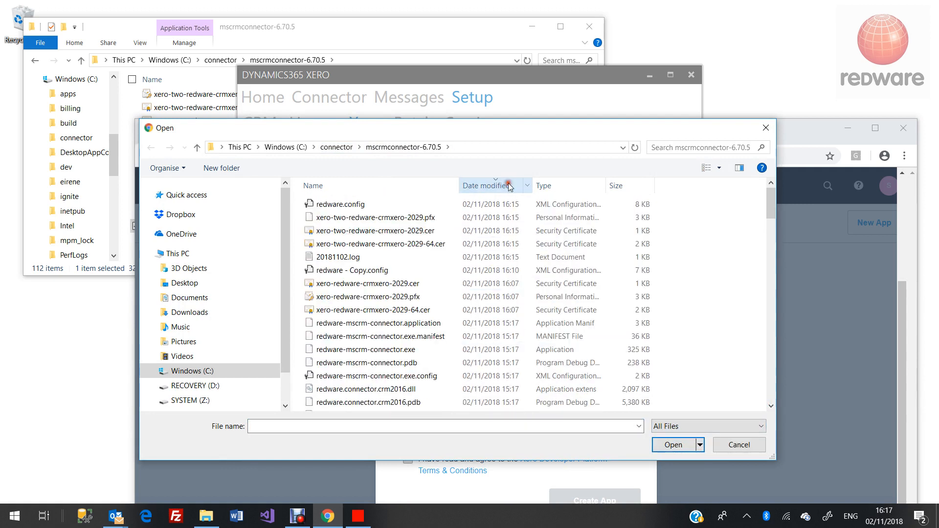
pyautogui.click(423, 245)
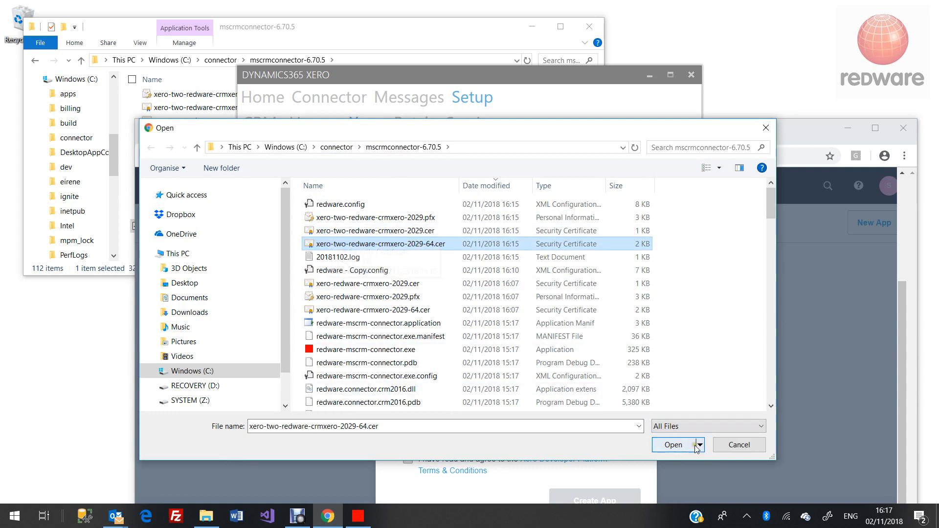
pyautogui.click(674, 443)
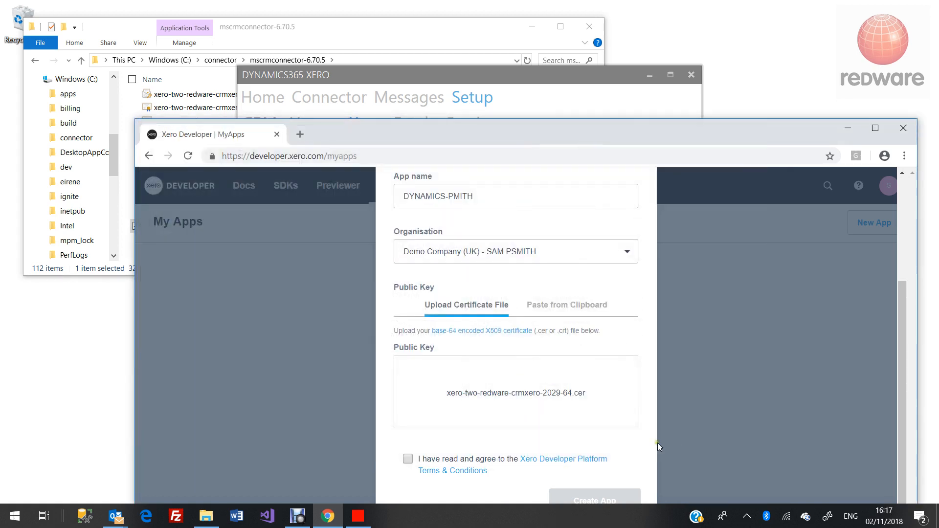
# - Accept the developer terms, create the private app and save its details
pyautogui.click(406, 459)
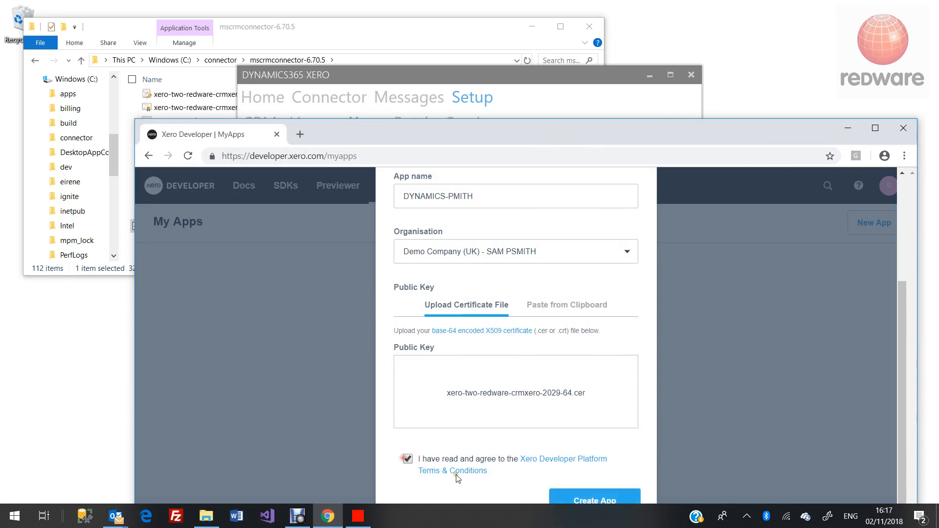
pyautogui.click(594, 501)
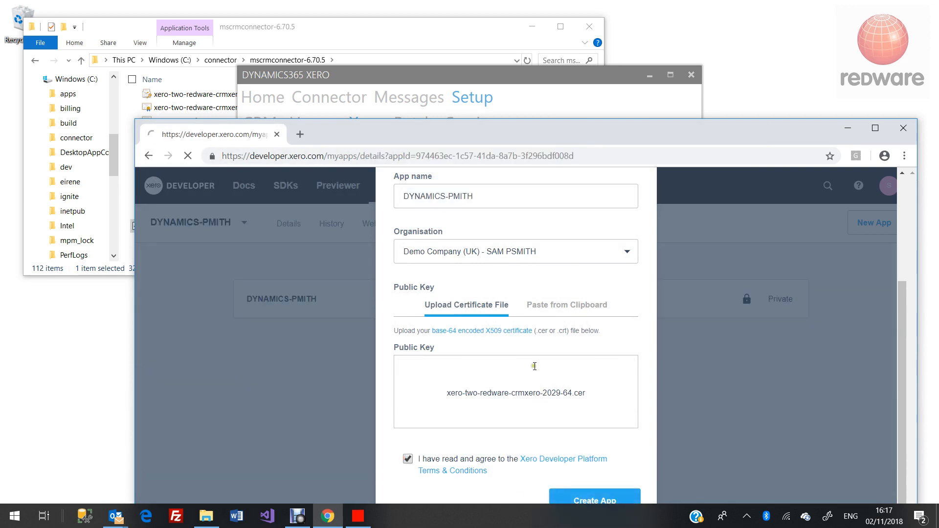
pyautogui.scroll(-6, 548, 287)
pyautogui.scroll(5, 607, 280)
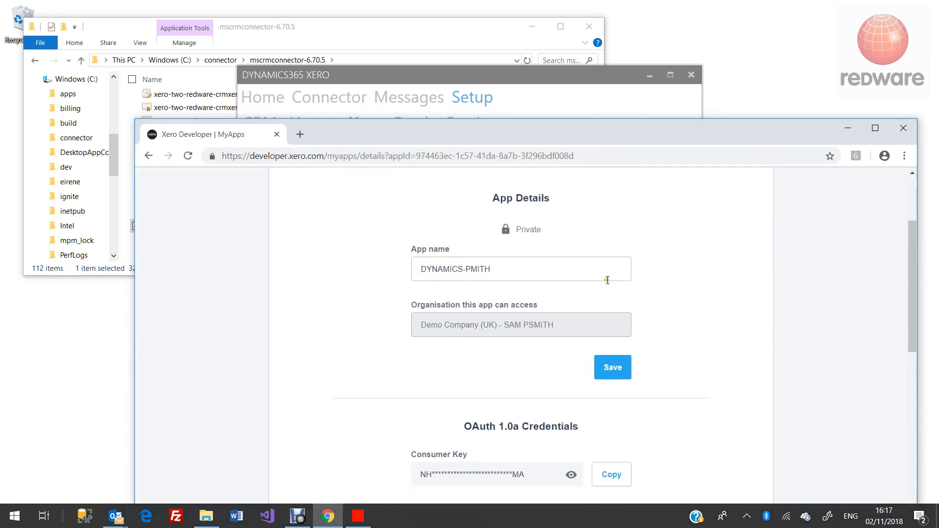
pyautogui.click(613, 368)
# - Copy the app's consumer key and return to the Dynamics365 Xero connector
pyautogui.scroll(-6, 622, 416)
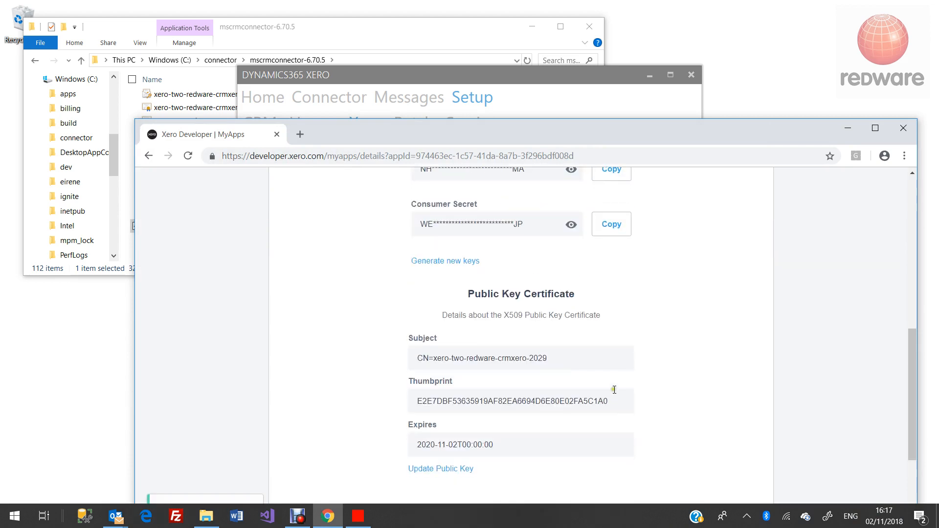
pyautogui.scroll(2, 616, 352)
pyautogui.click(612, 296)
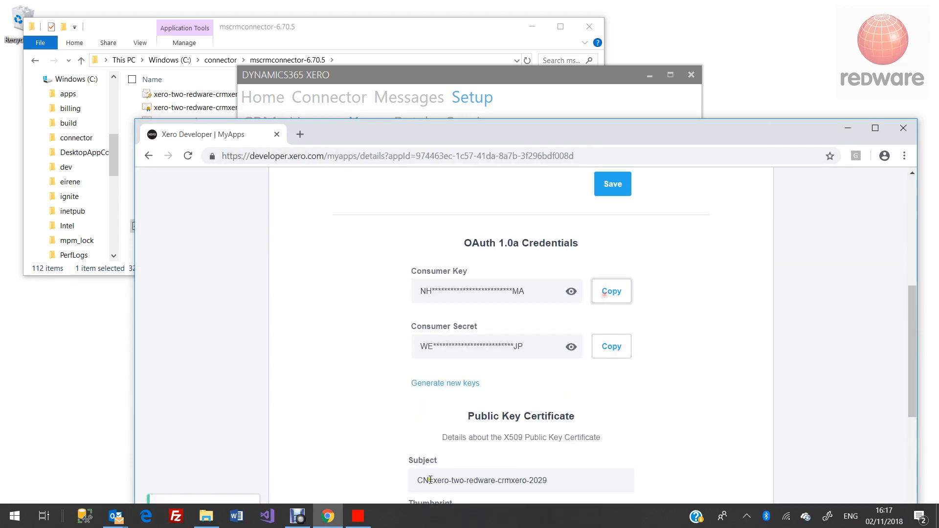
pyautogui.click(362, 515)
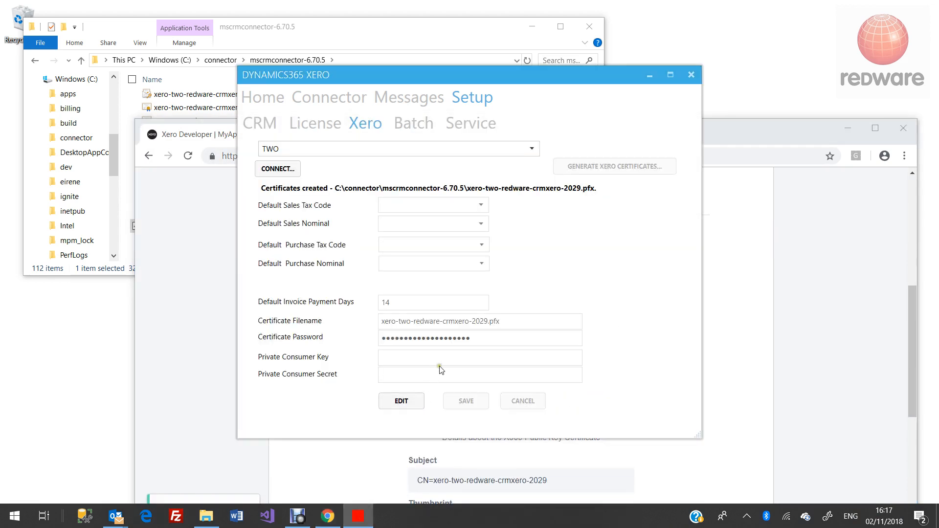
# - Make connection TWO editable and paste the consumer key into Private Consumer Key
pyautogui.click(400, 400)
pyautogui.click(412, 358)
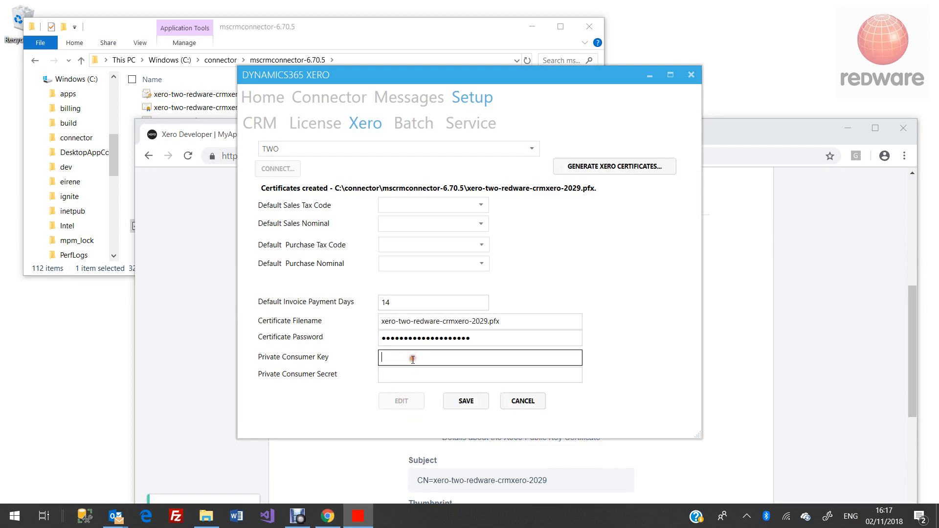
pyautogui.hotkey('ctrl', 'v')
# - Paste the app's consumer secret into Private Consumer Secret, save connection TWO and connect it
pyautogui.click(757, 306)
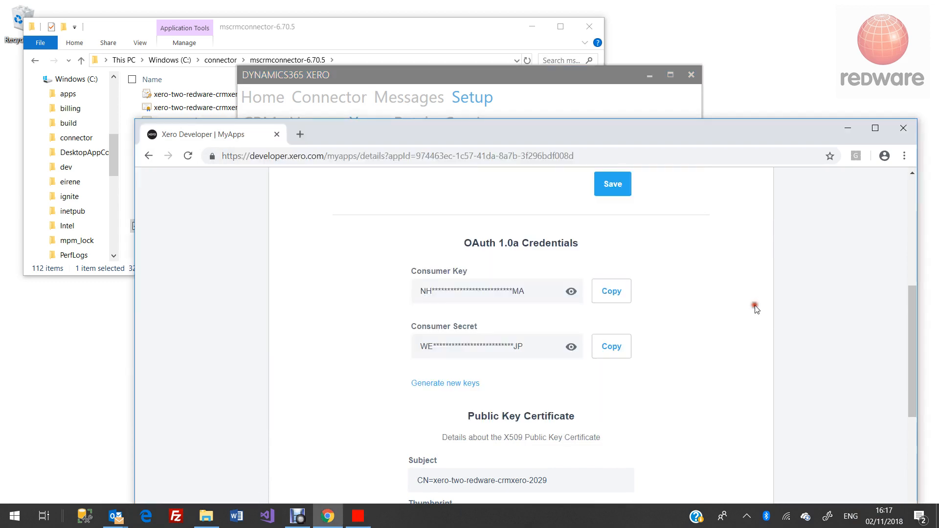
pyautogui.click(621, 351)
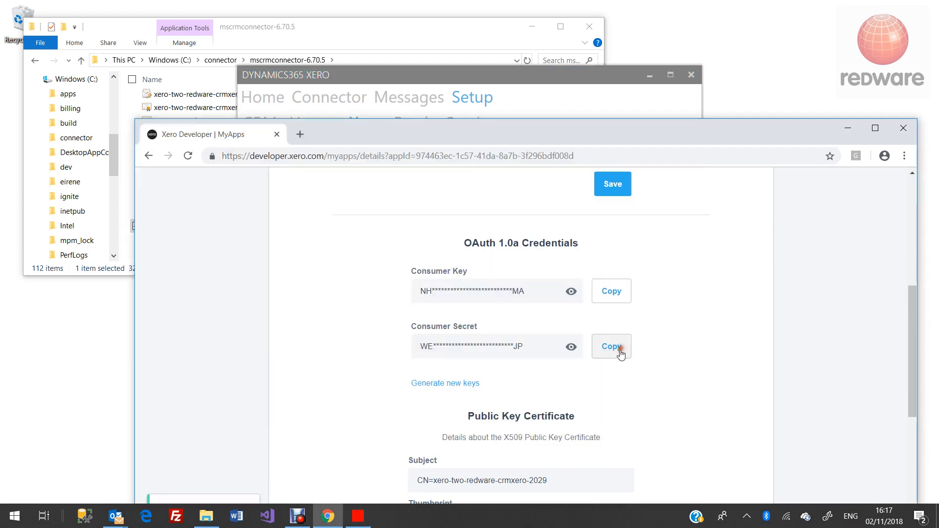
pyautogui.click(472, 87)
pyautogui.click(422, 372)
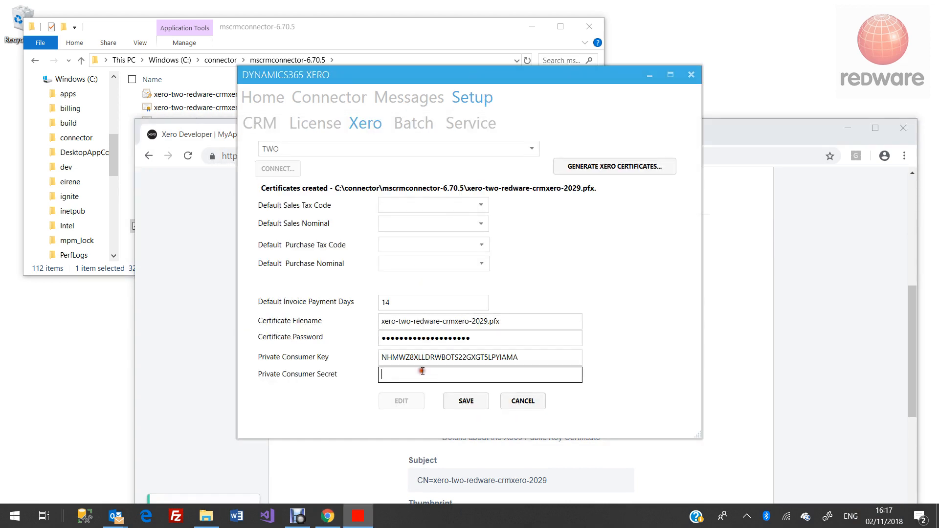
pyautogui.hotkey('ctrl', 'v')
pyautogui.click(467, 402)
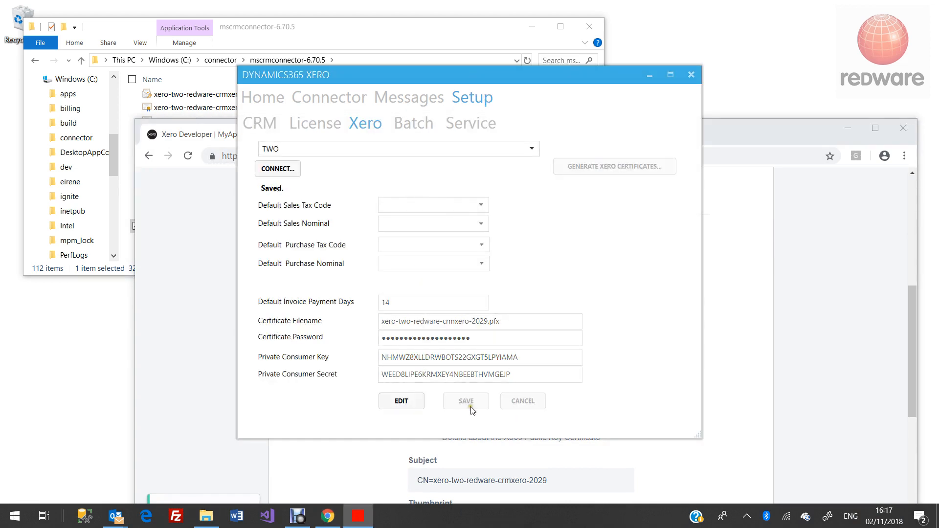
pyautogui.click(277, 169)
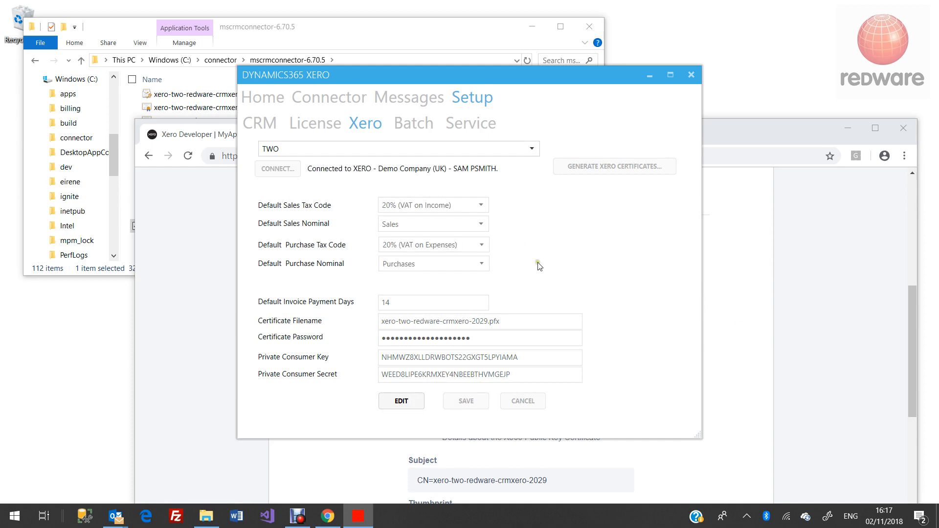
# - Toggle the connection combo to ONE and back to TWO to verify Demo Company (UK), then close the connector
pyautogui.click(419, 152)
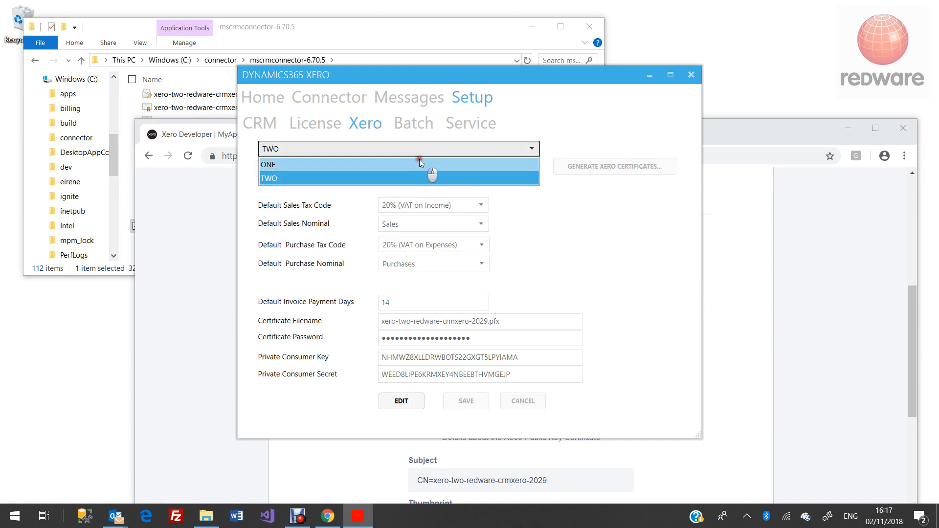
pyautogui.click(425, 165)
pyautogui.click(420, 150)
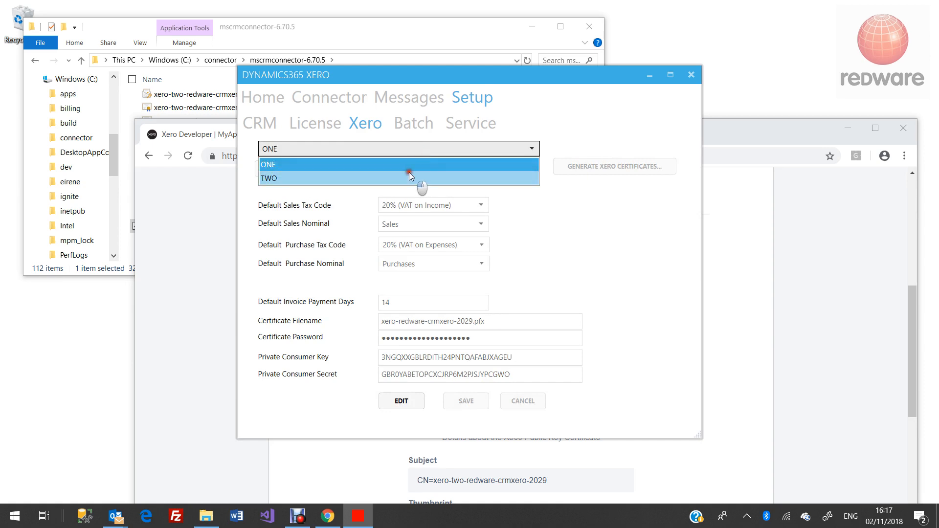
pyautogui.click(411, 176)
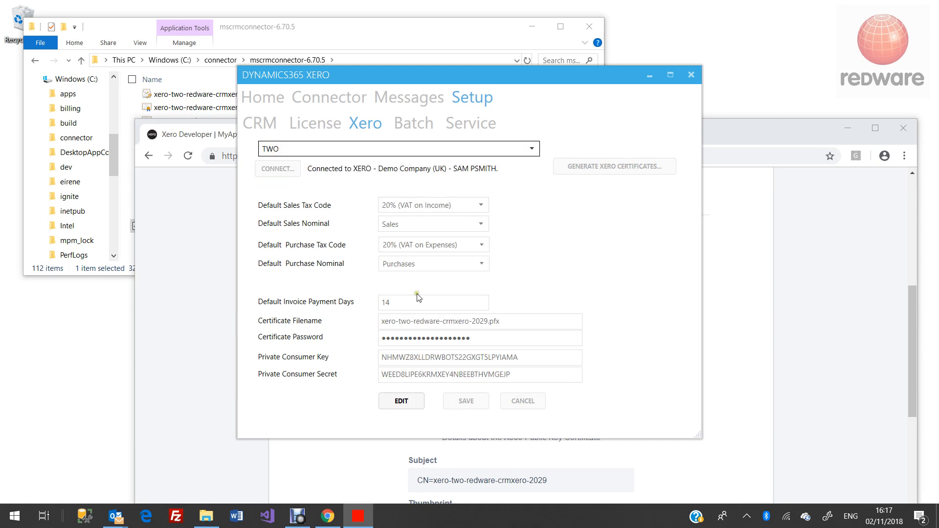
pyautogui.click(690, 75)
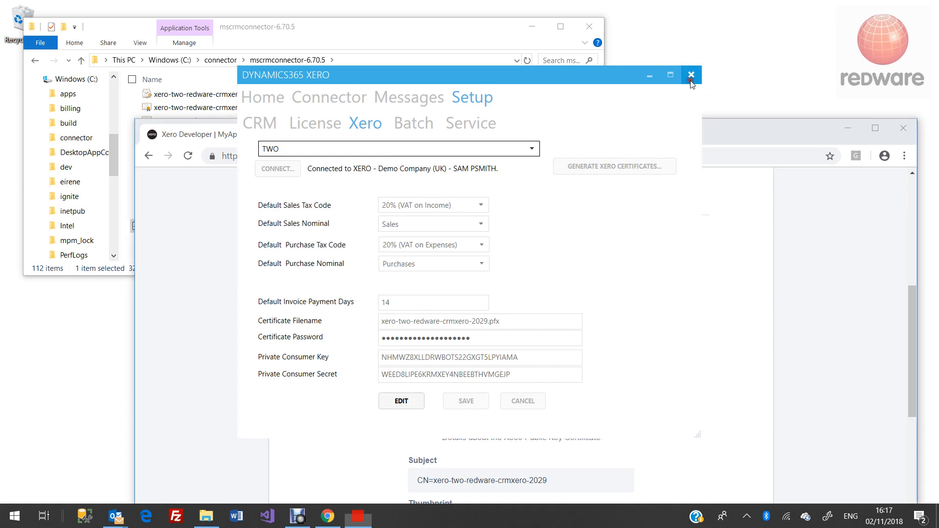
# - Sort the mscrmconnector-6.70.5 folder by name and open redware.config in Notepad
pyautogui.click(276, 95)
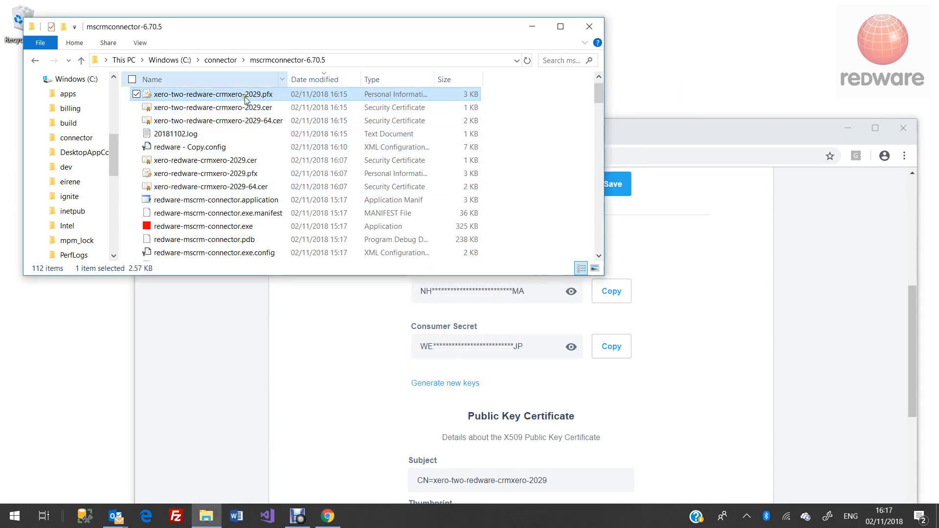
pyautogui.click(241, 79)
pyautogui.scroll(20, 240, 102)
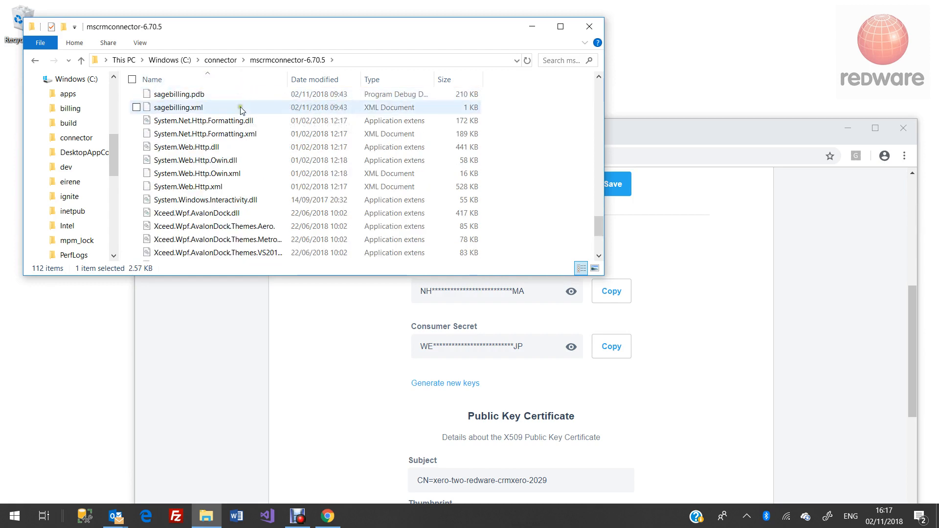
pyautogui.click(241, 95)
pyautogui.press('e')
pyautogui.doubleClick(208, 108)
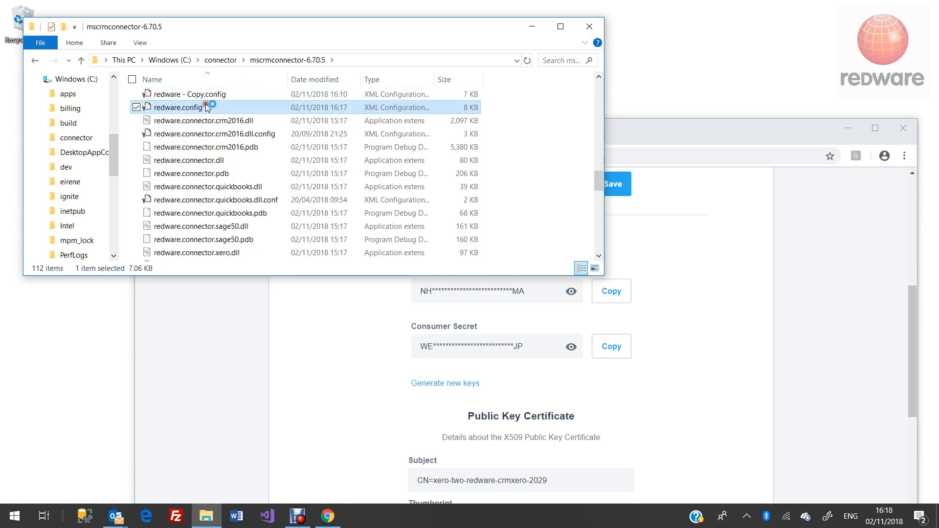
pyautogui.doubleClick(372, 238)
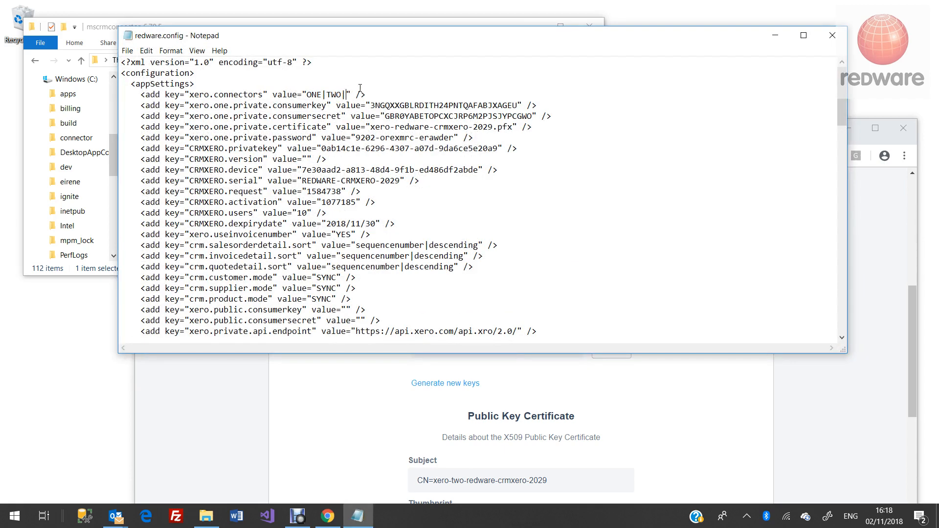
# - Close Notepad, saving the changes to redware.config
pyautogui.click(831, 35)
pyautogui.click(438, 265)
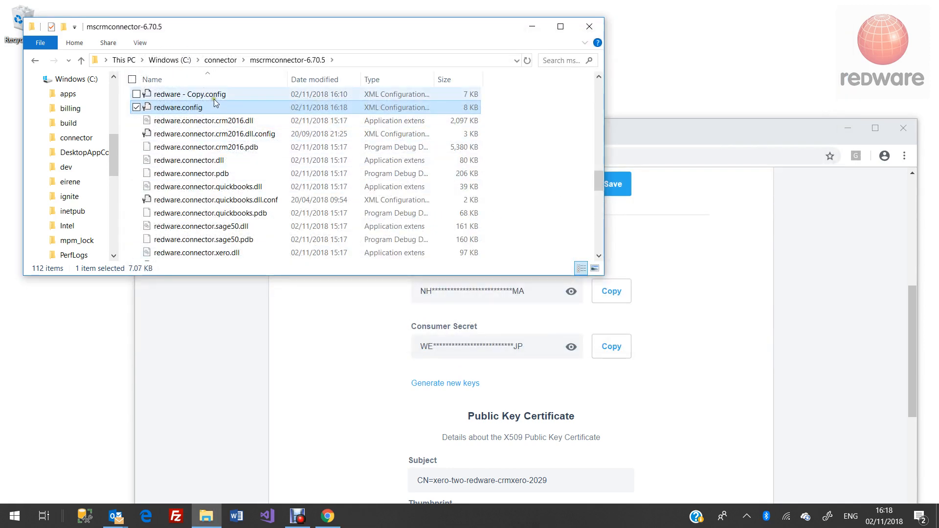
# - Locate redware-mscrm-connector.exe in the name-sorted file list and launch it
pyautogui.press('m')
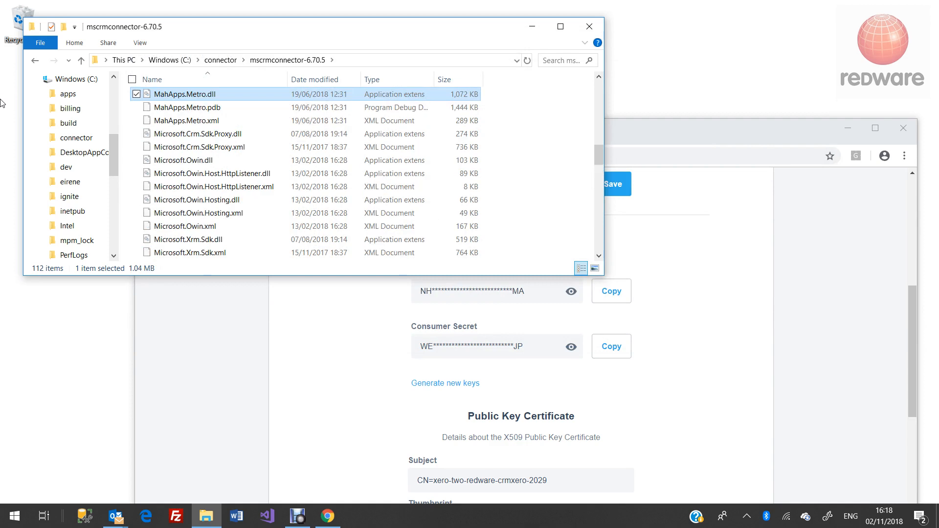
pyautogui.press('r')
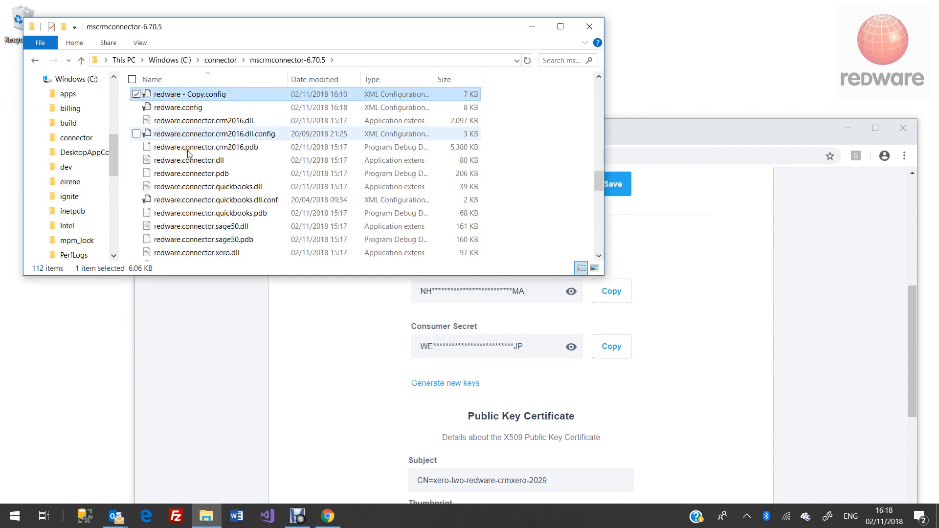
pyautogui.click(204, 72)
pyautogui.scroll(-5, 234, 196)
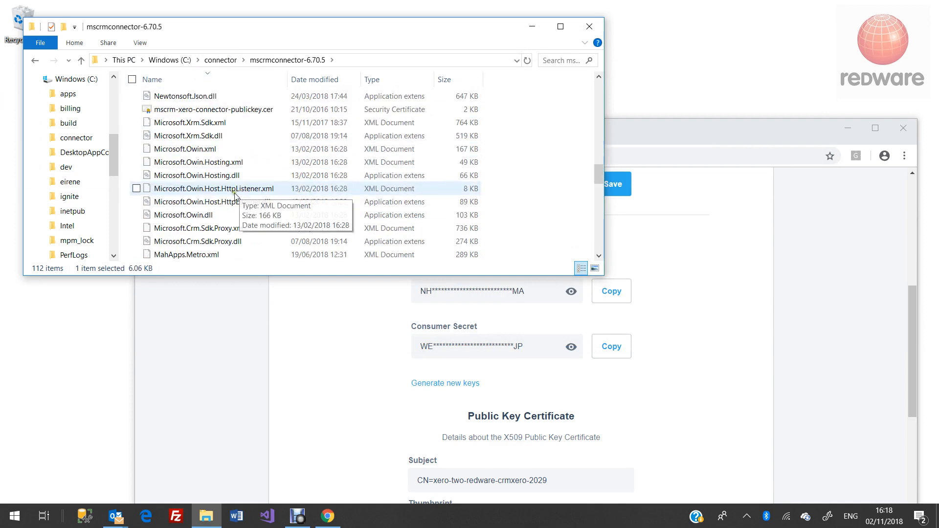
pyautogui.scroll(-4, 235, 197)
pyautogui.scroll(6, 239, 196)
pyautogui.press('r')
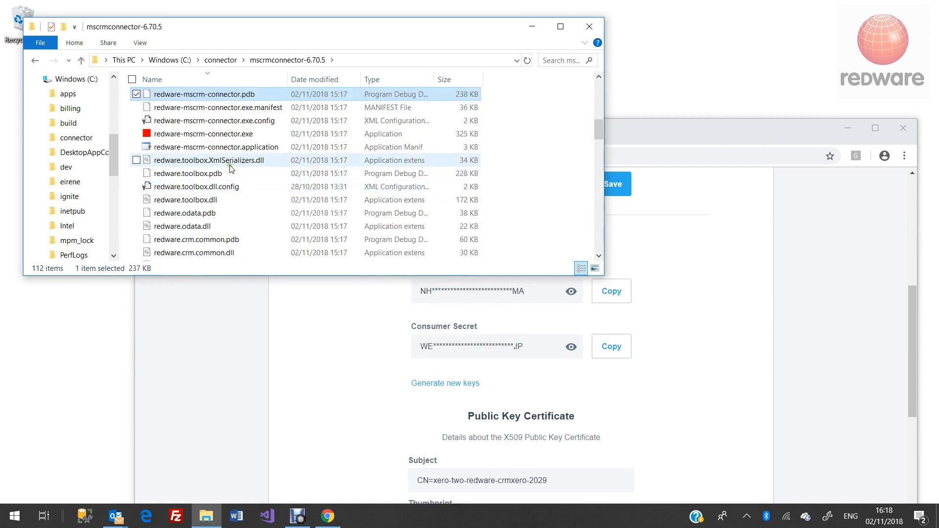
pyautogui.doubleClick(222, 137)
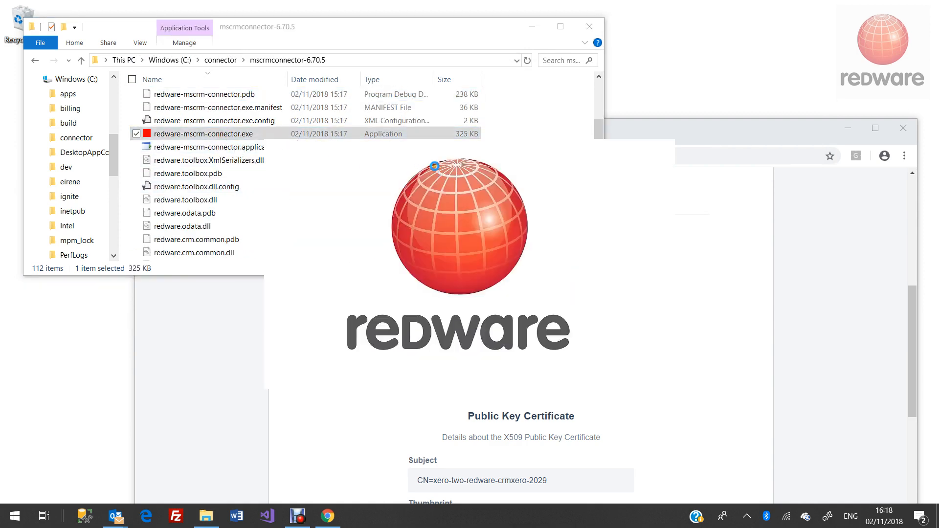
# - In Setup > Xero, check the blank connection THREE, then select TWO and connect it
pyautogui.click(472, 98)
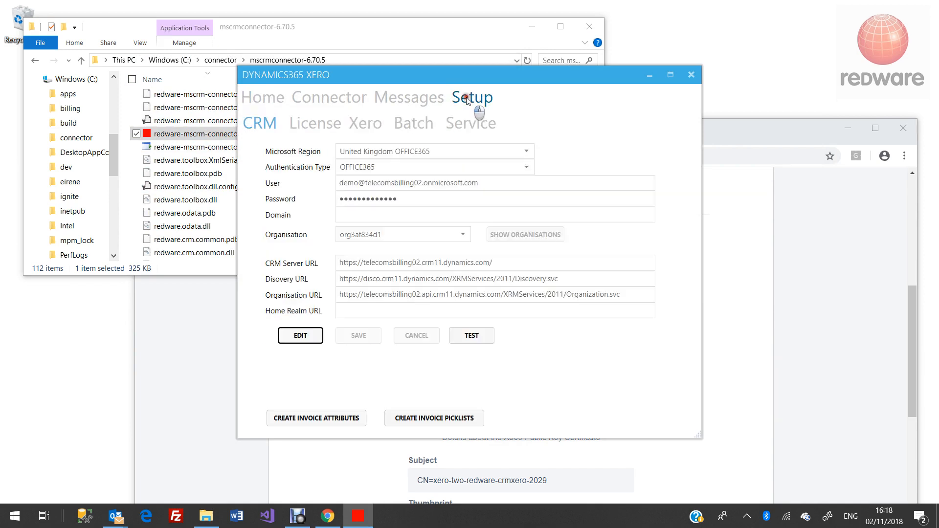
pyautogui.click(387, 125)
pyautogui.click(350, 149)
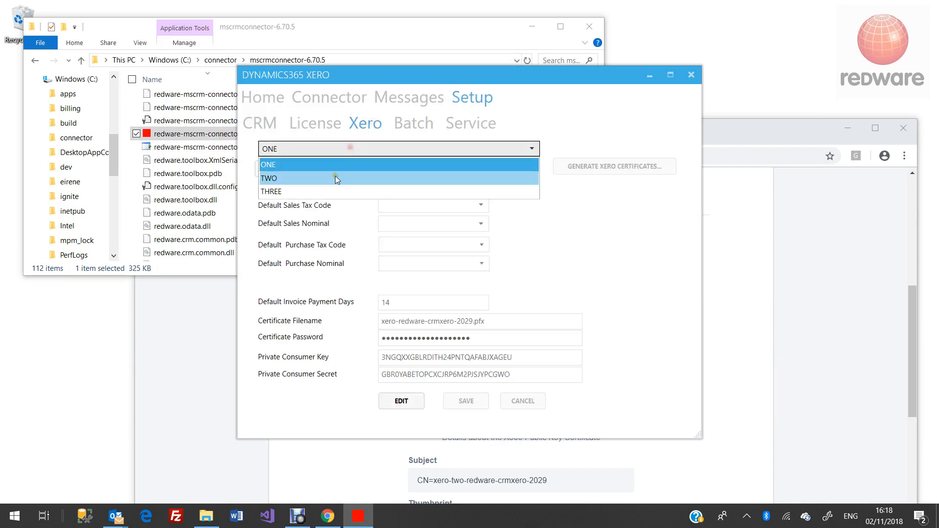
pyautogui.click(326, 190)
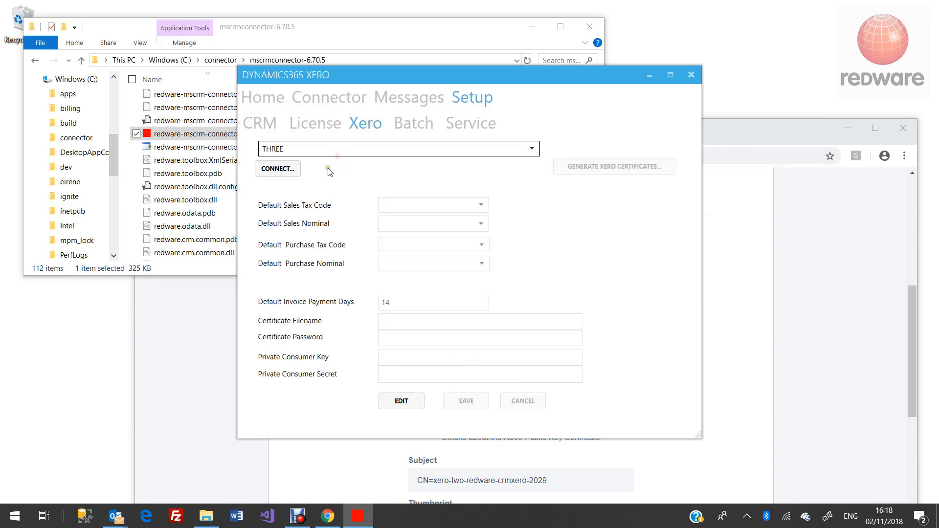
pyautogui.click(336, 150)
pyautogui.click(330, 178)
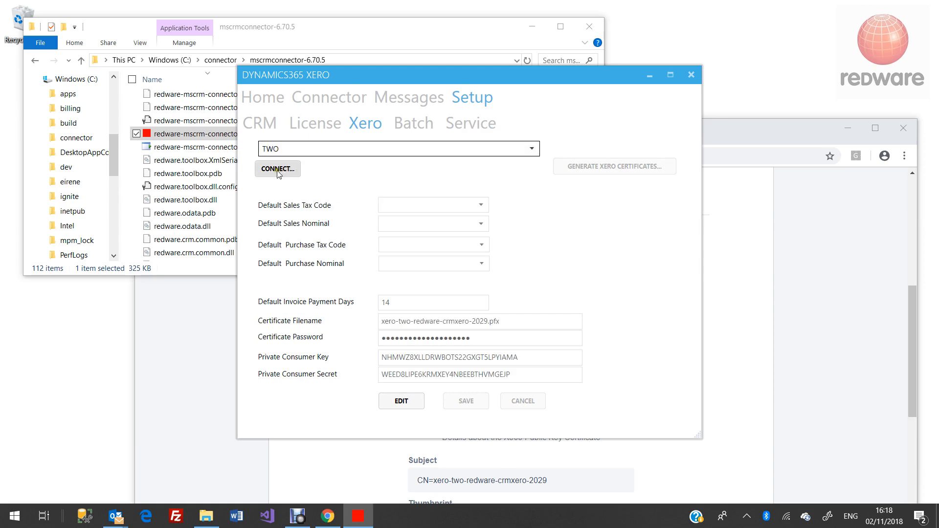
pyautogui.click(277, 169)
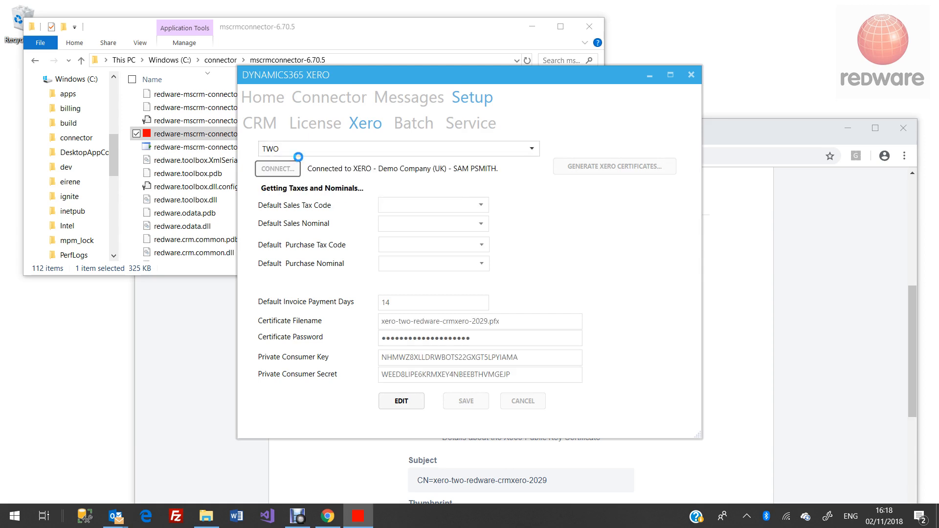